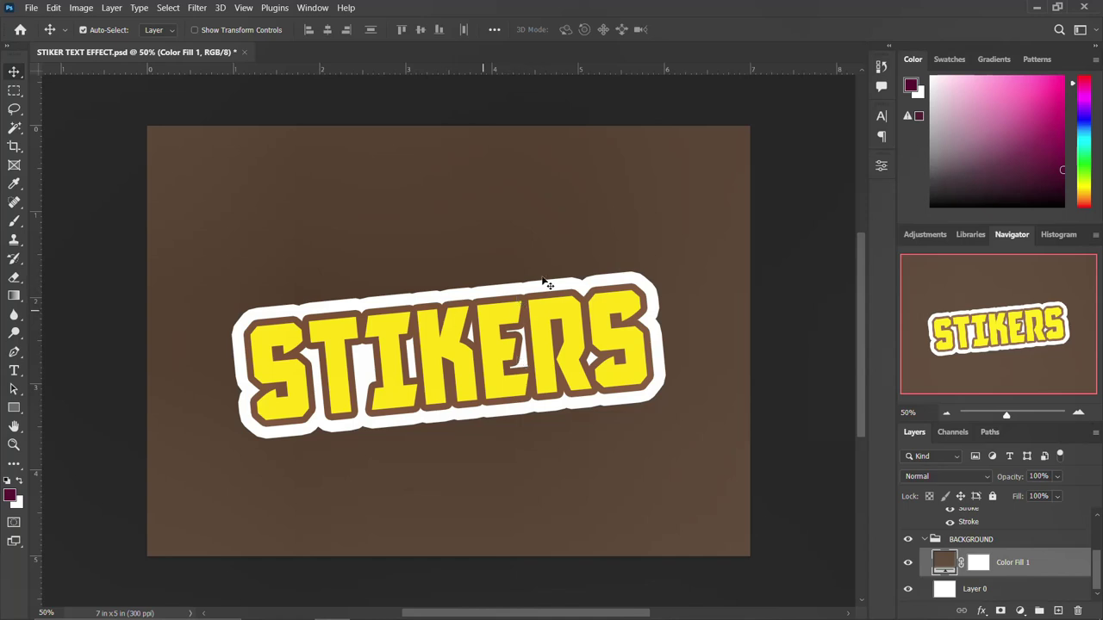
- Select the stikers layer on the finished sticker and open the New Document dialog with Ctrl+N
{"action": "scroll", "coordinate": [543, 280], "scroll_direction": "down", "scroll_amount": 1}
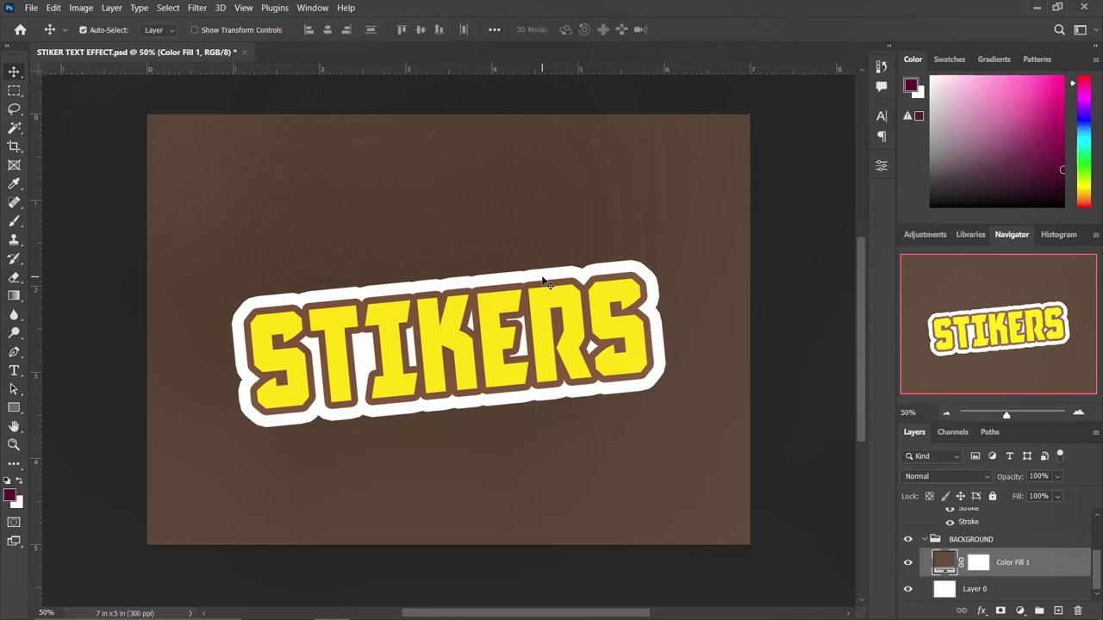
{"action": "scroll", "coordinate": [543, 280], "scroll_direction": "down", "scroll_amount": 1}
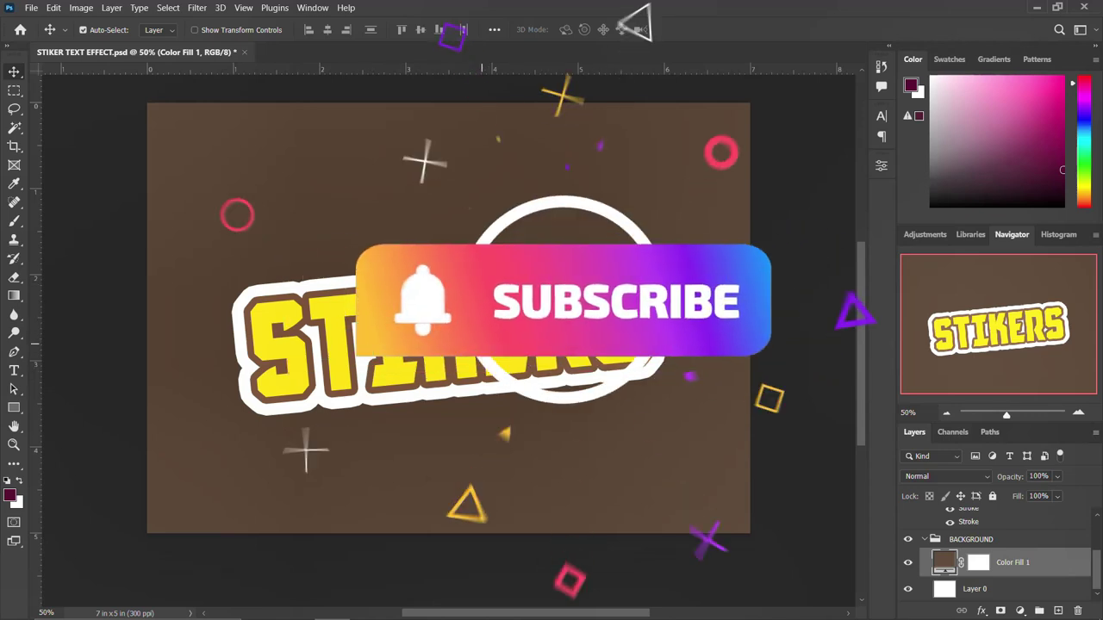
{"action": "left_click", "coordinate": [295, 362]}
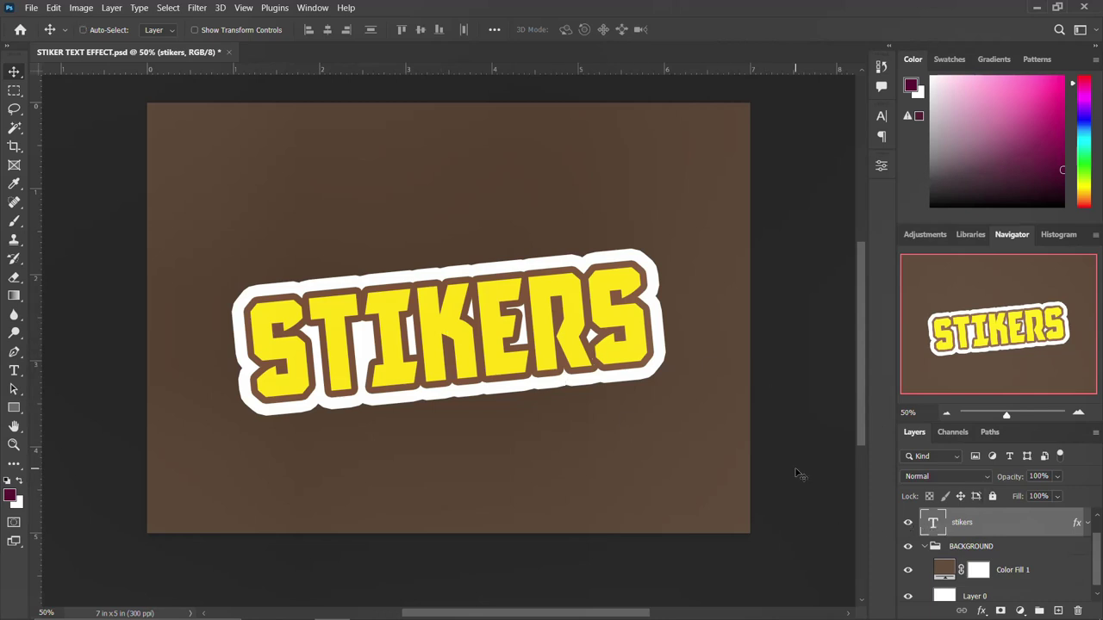
{"action": "key", "text": "ctrl+n"}
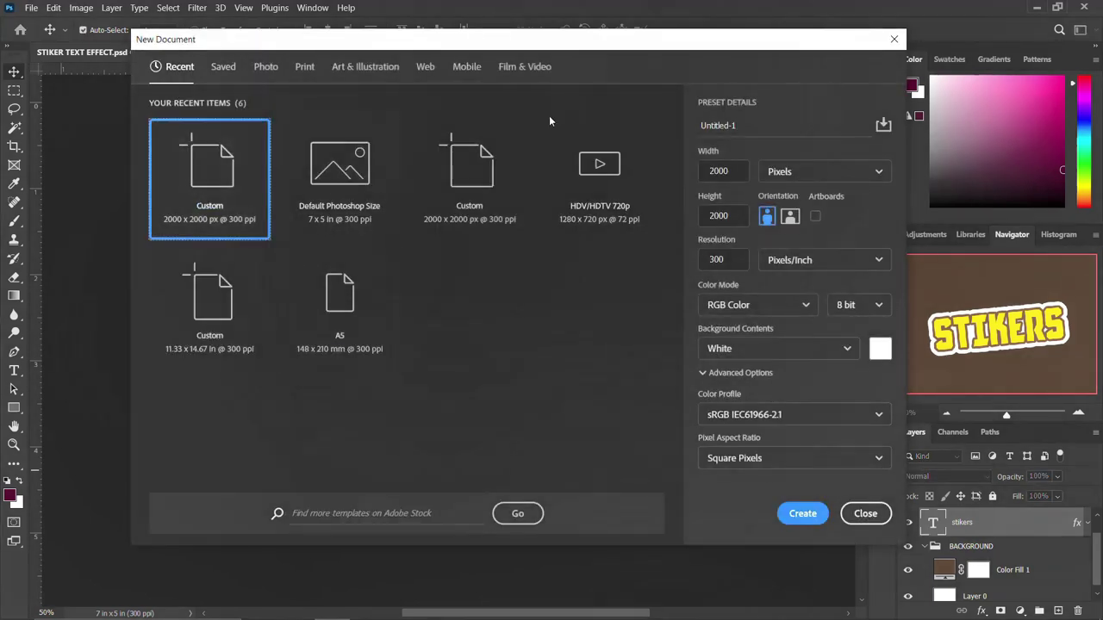
- Start a new document from the Default Photoshop Size preset: 7 x 5 in at 300 ppi
{"action": "left_click", "coordinate": [865, 514]}
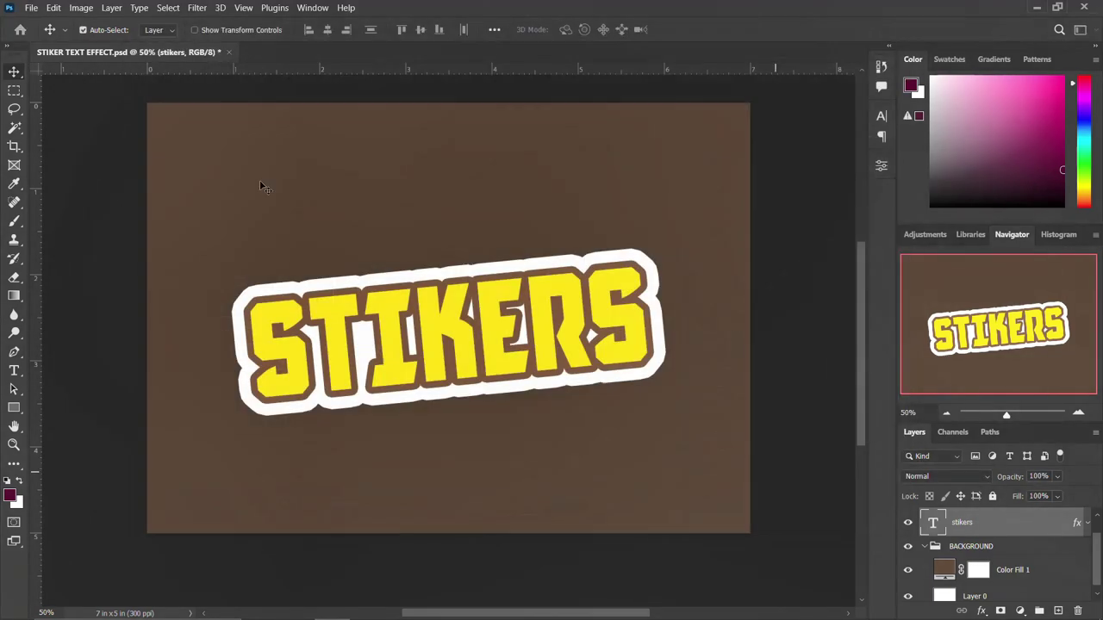
{"action": "left_click", "coordinate": [31, 8]}
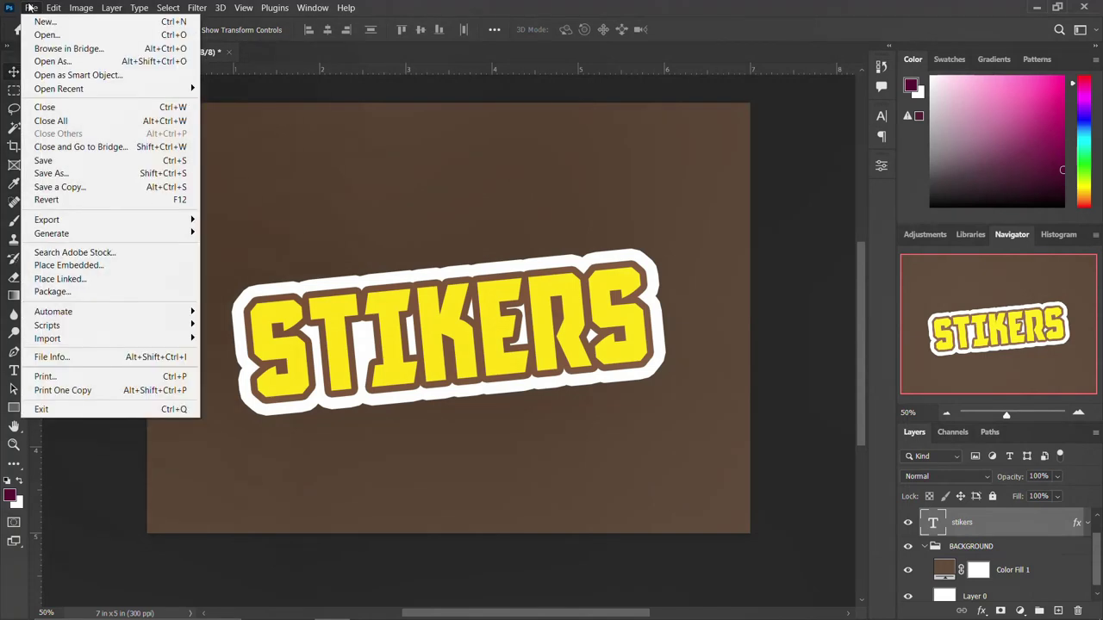
{"action": "left_click", "coordinate": [80, 23]}
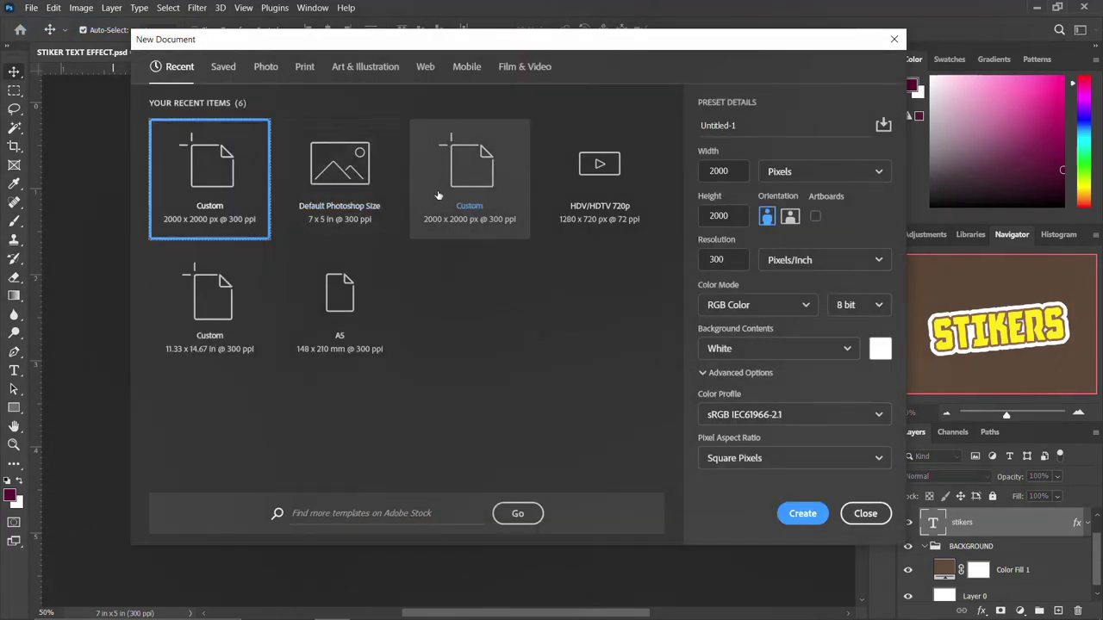
{"action": "left_click", "coordinate": [348, 195]}
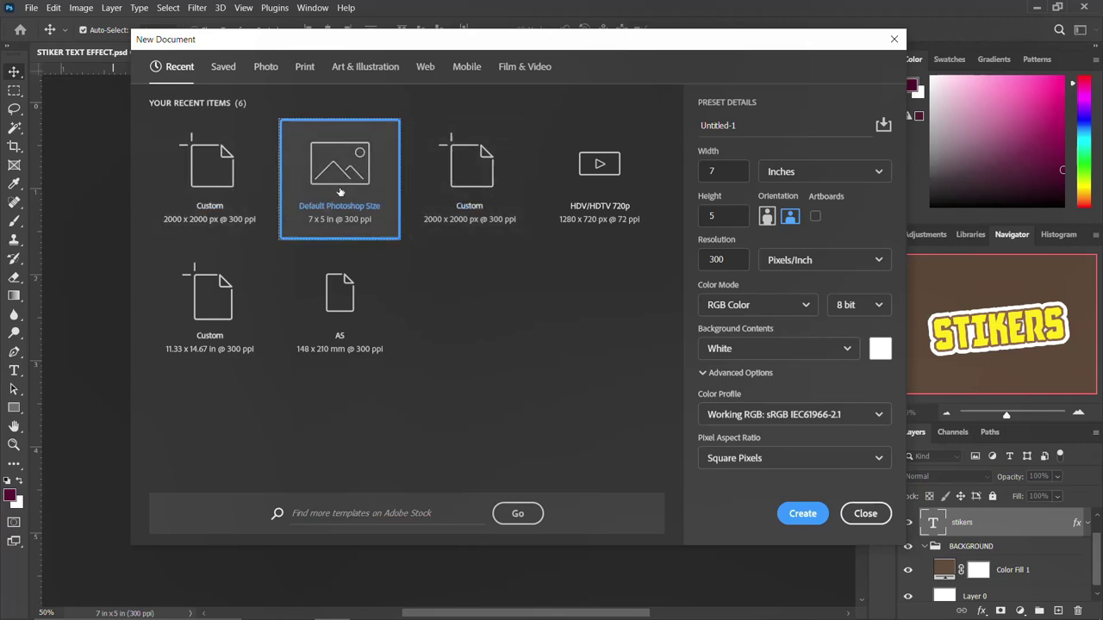
{"action": "left_click", "coordinate": [732, 168]}
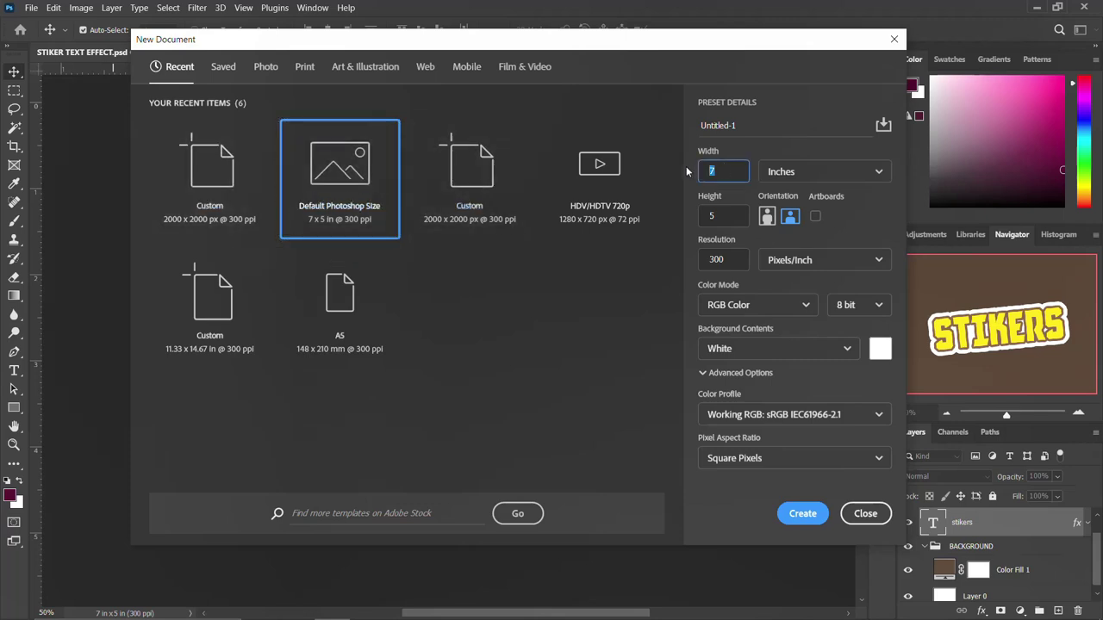
{"action": "key", "text": "Tab"}
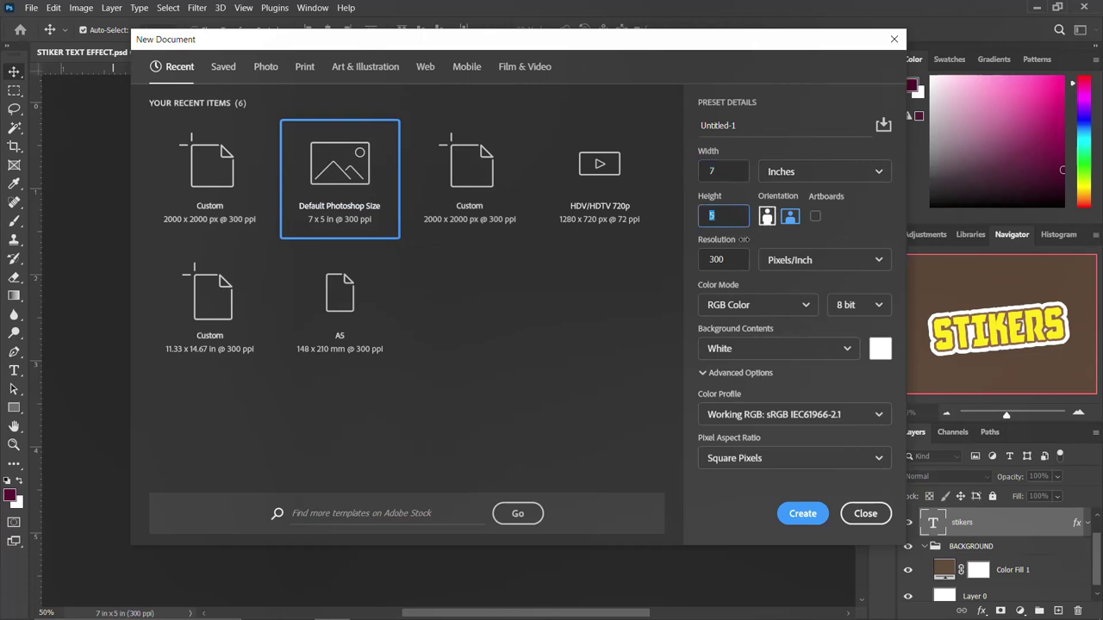
{"action": "left_click", "coordinate": [705, 258]}
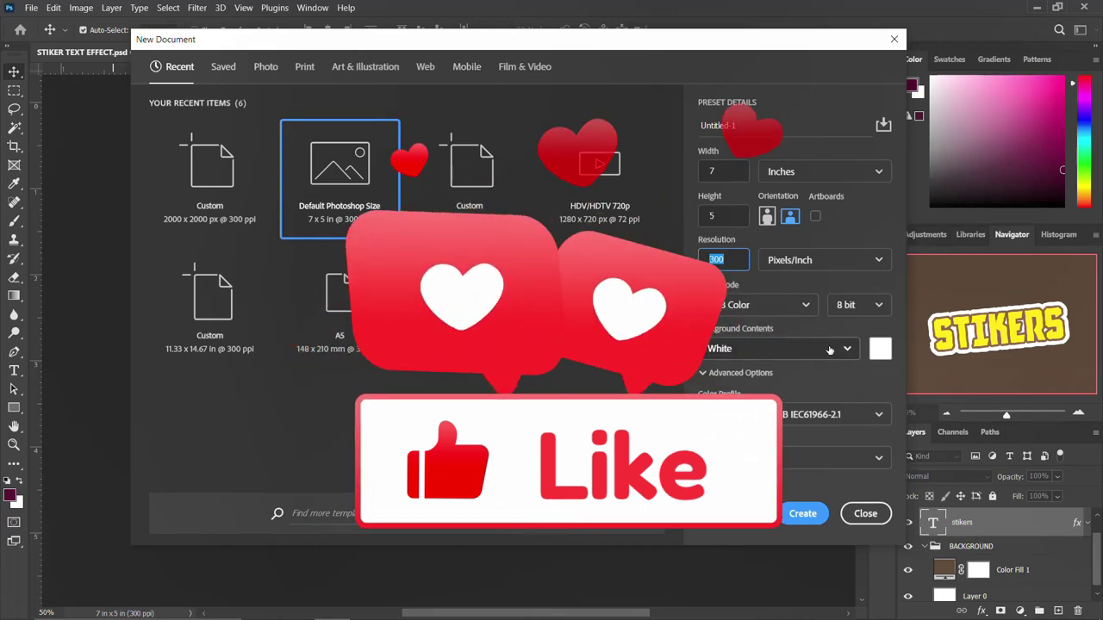
- Set the background contents colour to dark brown #4d2200 and create the document
{"action": "left_click", "coordinate": [875, 351]}
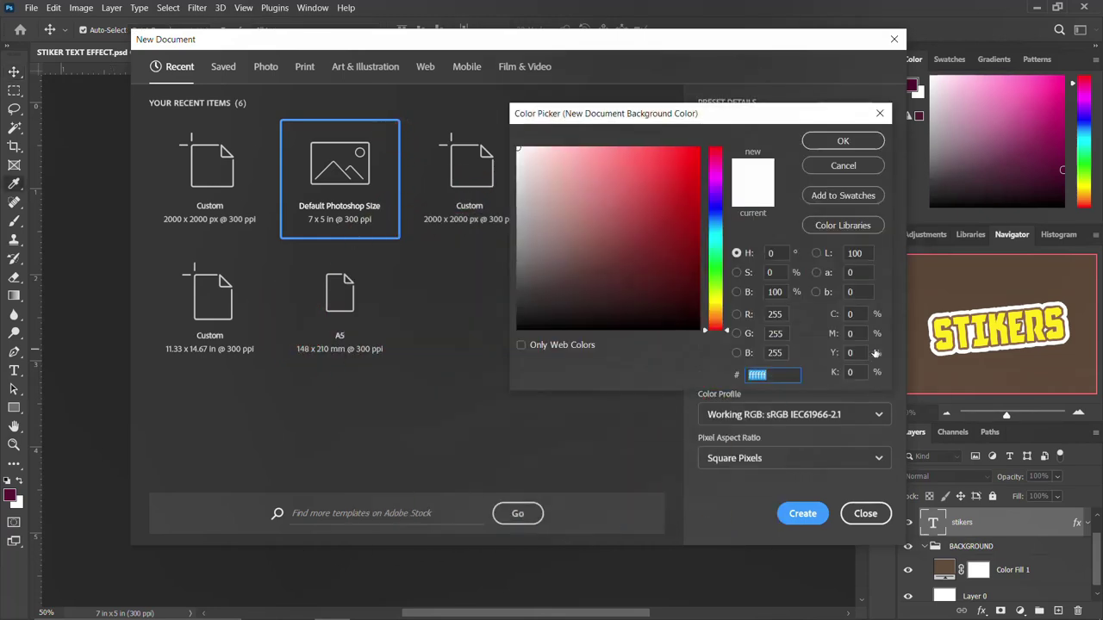
{"action": "type", "text": "4b3727"}
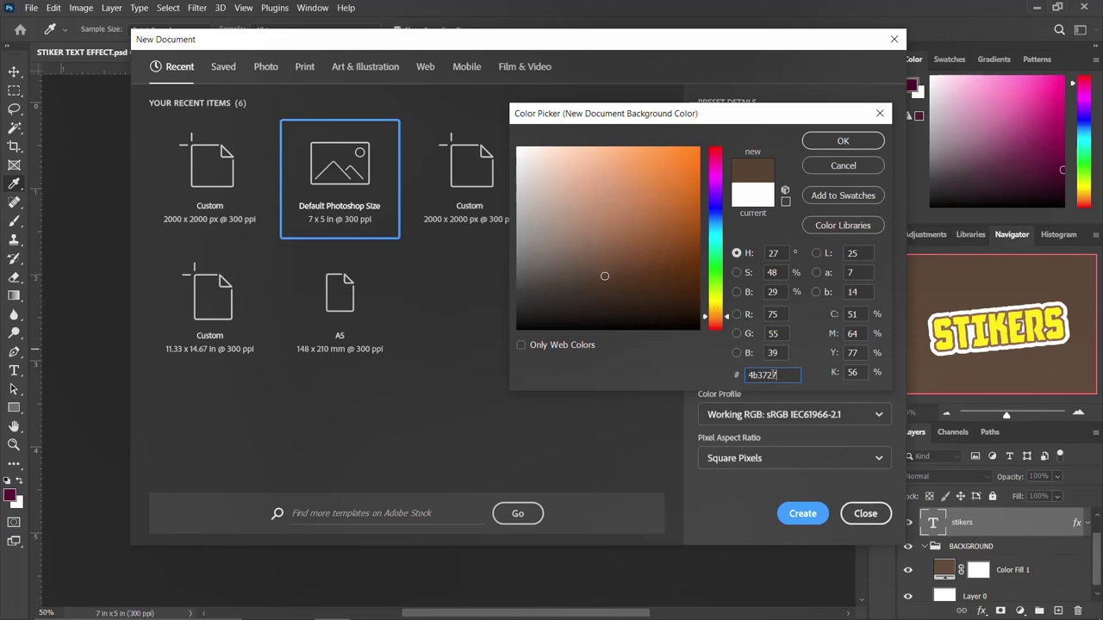
{"action": "left_click_drag", "start_coordinate": [682, 277], "coordinate": [726, 274]}
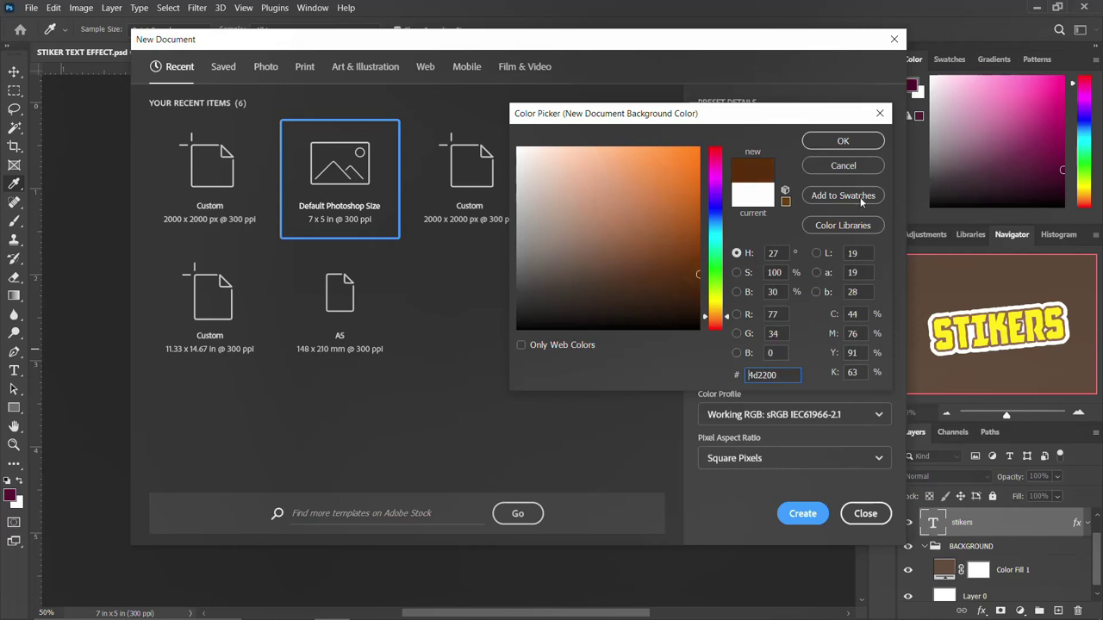
{"action": "double_click", "coordinate": [795, 376]}
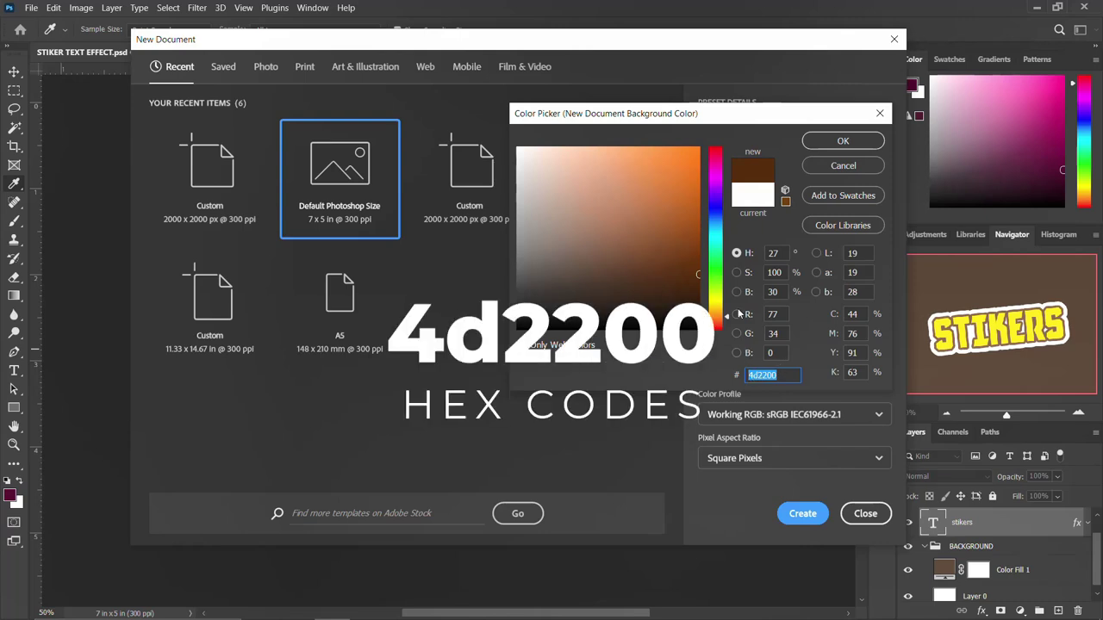
{"action": "left_click", "coordinate": [846, 141]}
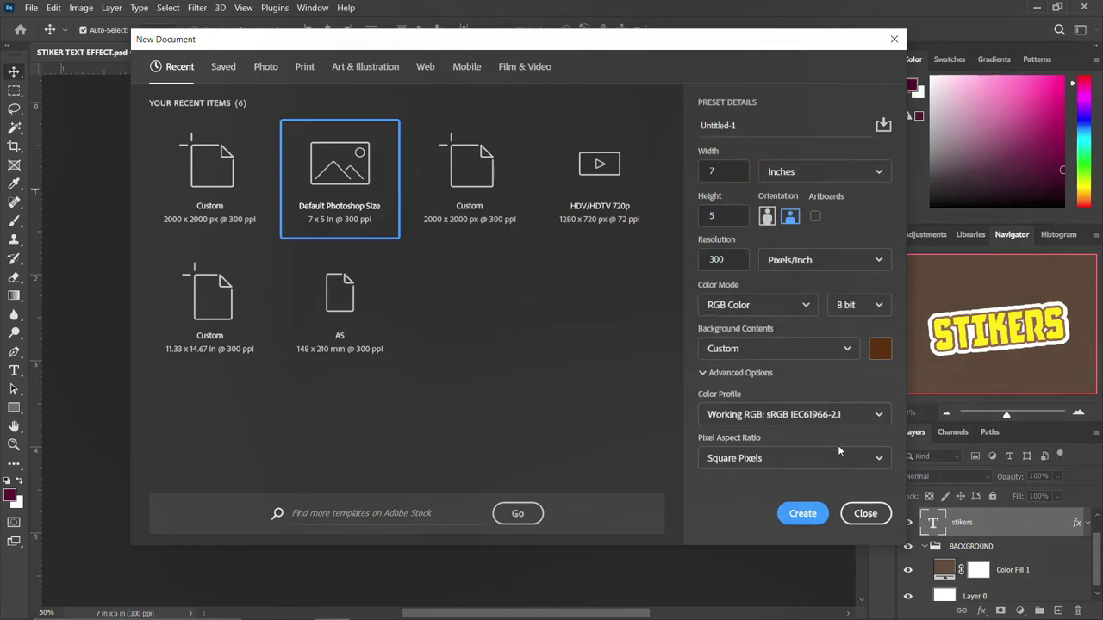
{"action": "left_click", "coordinate": [803, 515]}
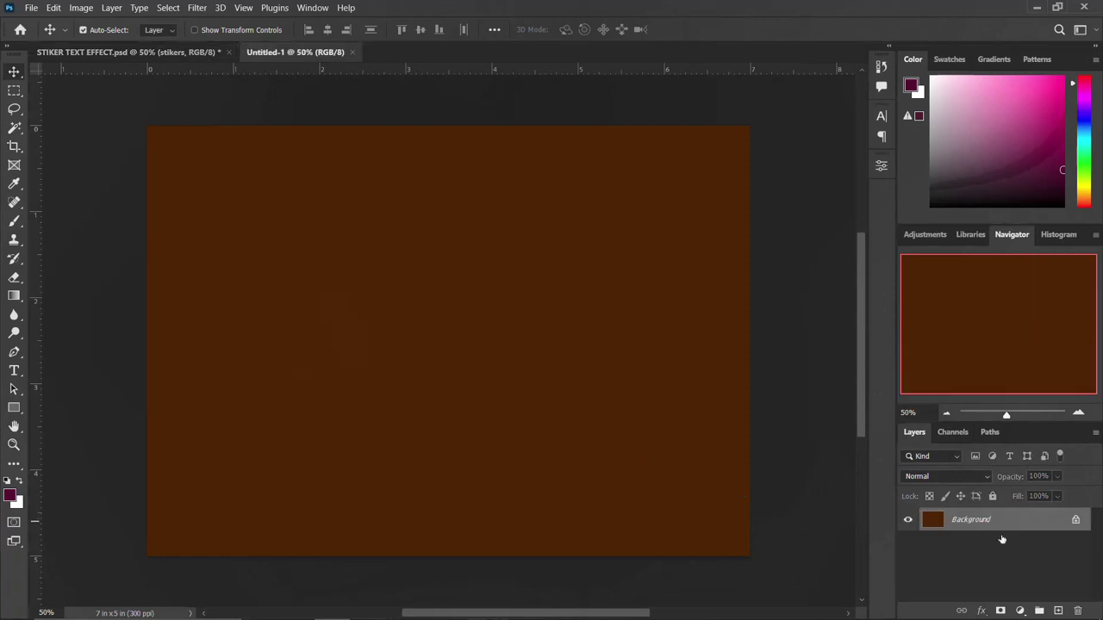
- Unlock the Background into an editable Layer 0 and bring up the Type tool variants
{"action": "left_click", "coordinate": [1077, 519]}
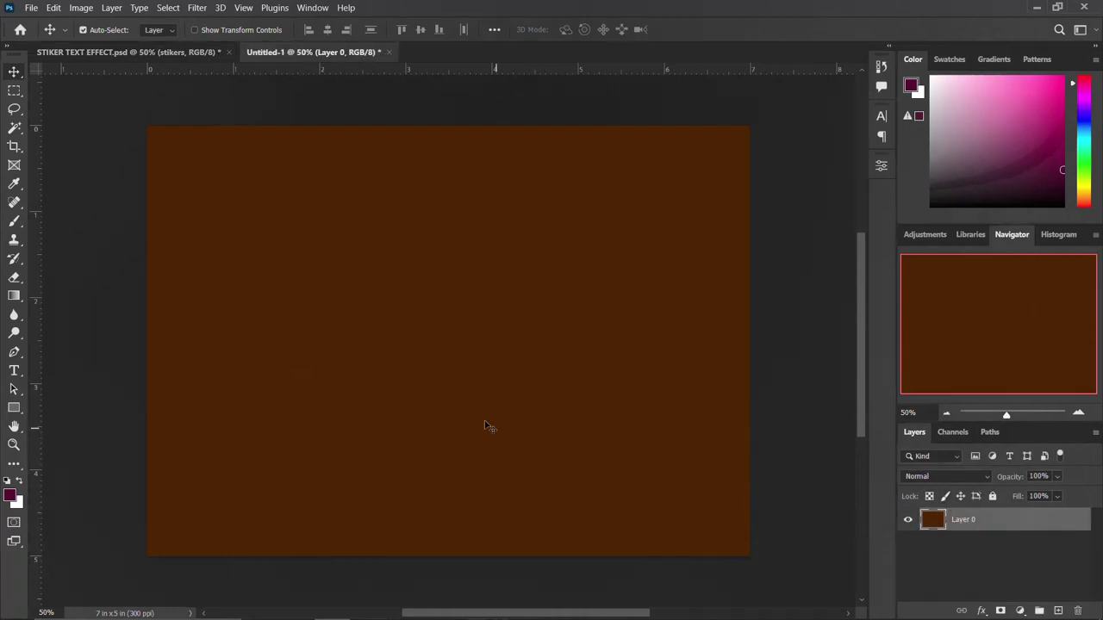
{"action": "left_click", "coordinate": [14, 372]}
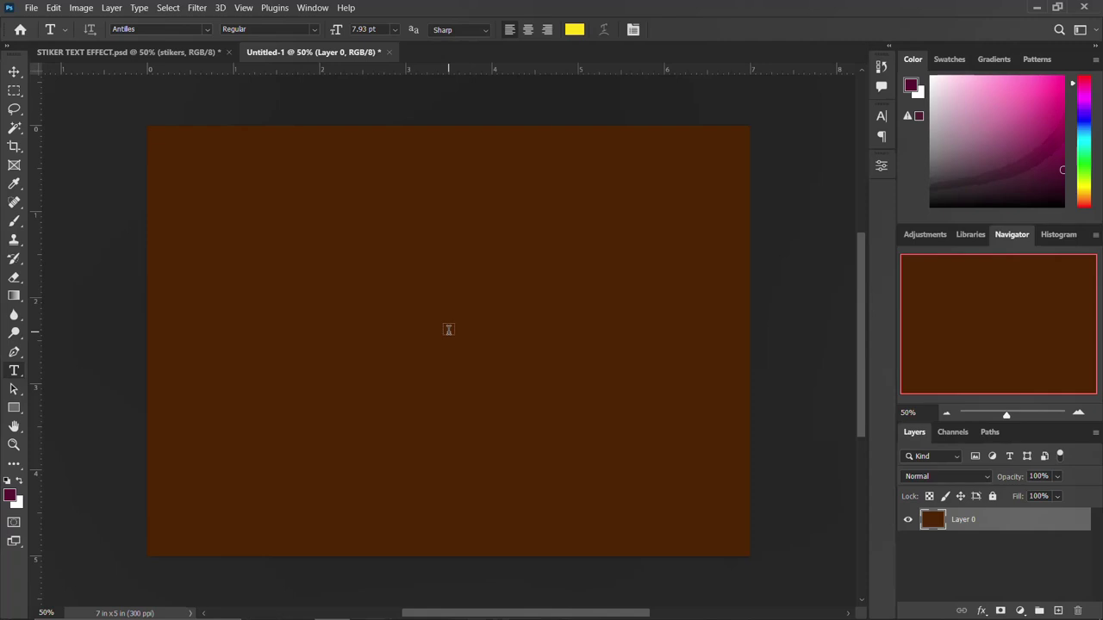
{"action": "right_click", "coordinate": [15, 372]}
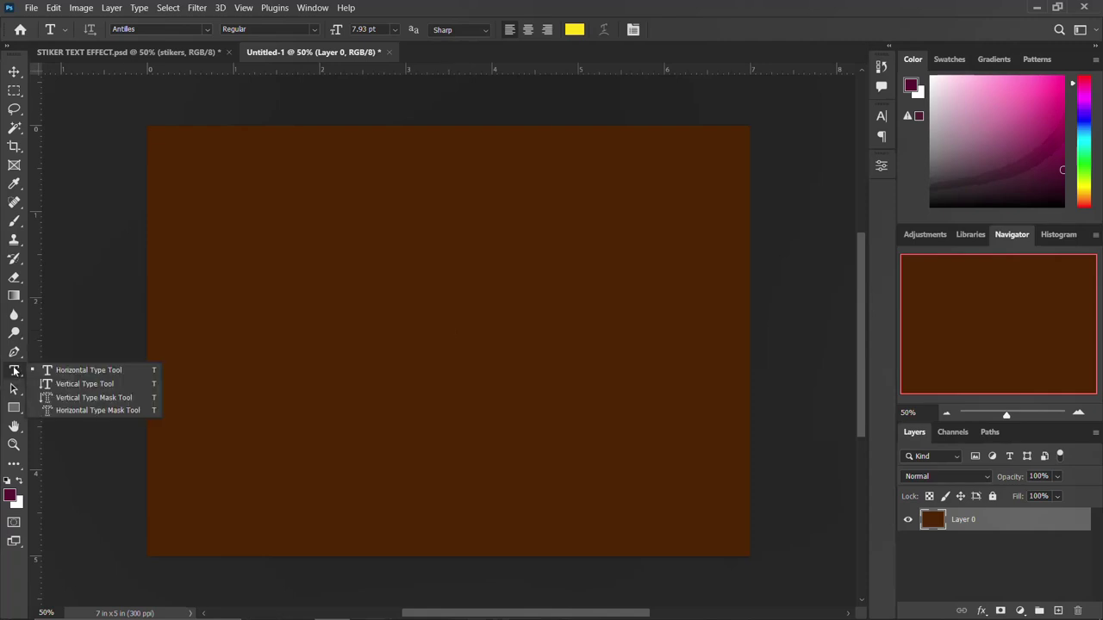
- Add a horizontal placeholder text layer and scale it up to about 444%
{"action": "left_click", "coordinate": [93, 370]}
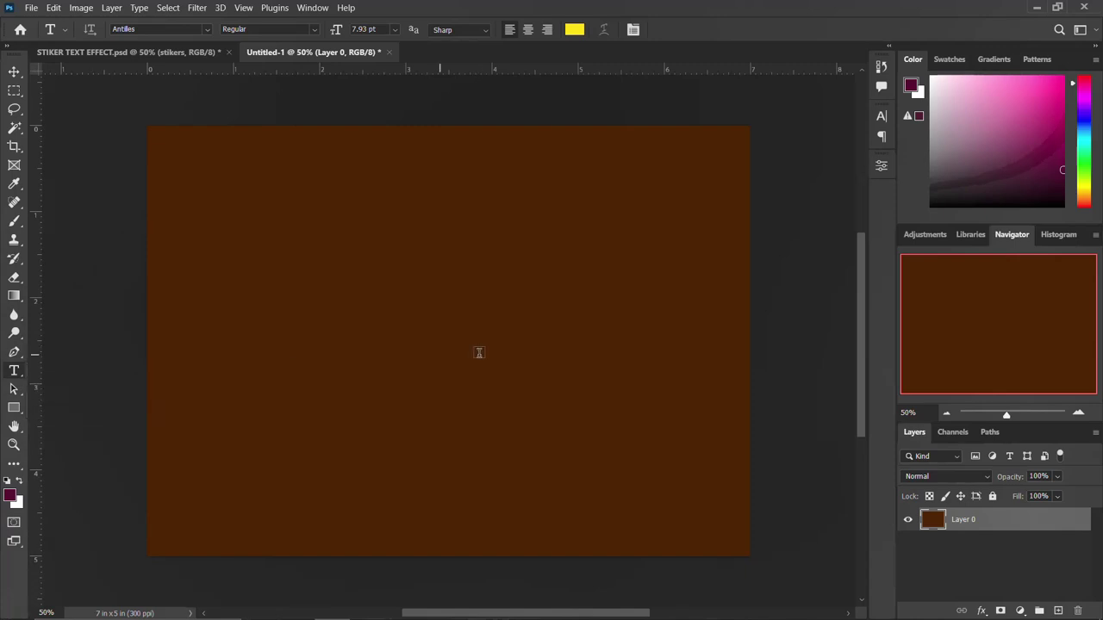
{"action": "left_click", "coordinate": [388, 317]}
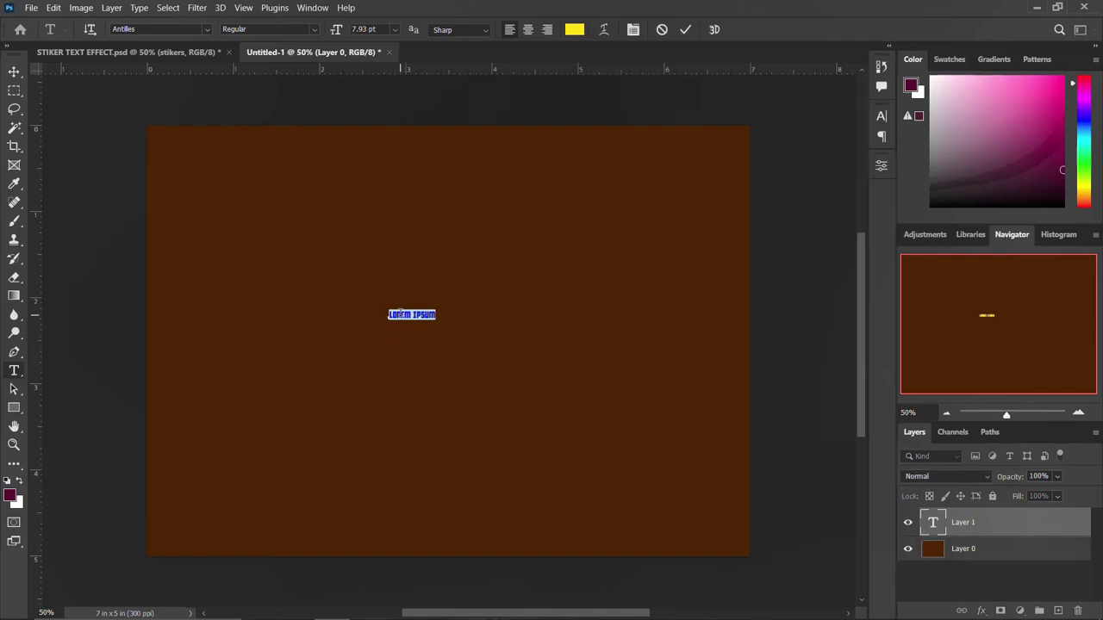
{"action": "key", "text": "ctrl+Return"}
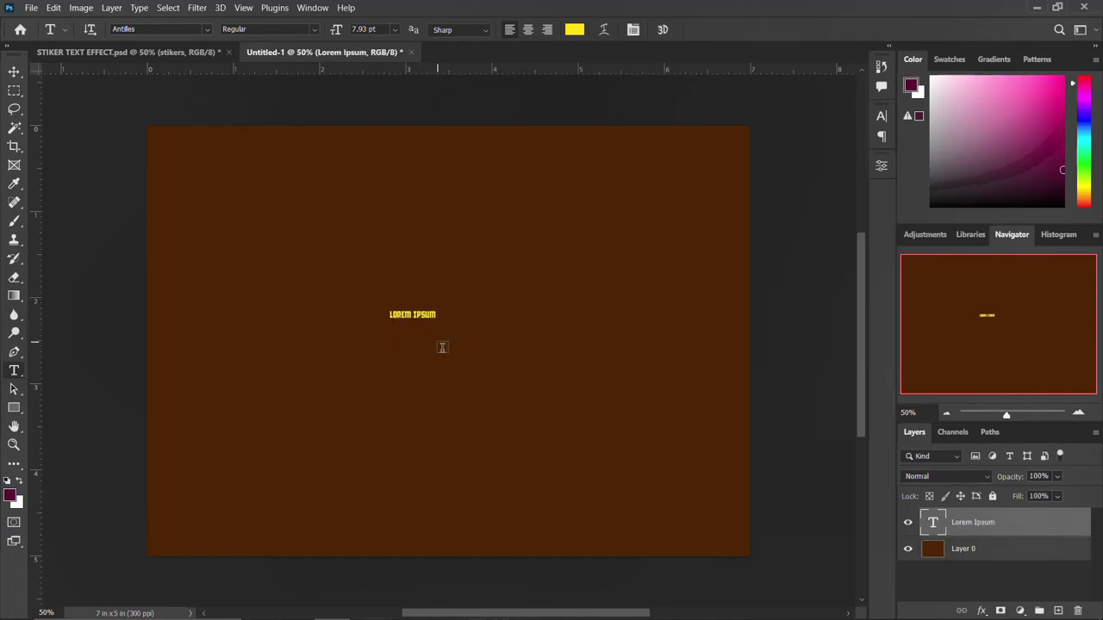
{"action": "key", "text": "ctrl+t"}
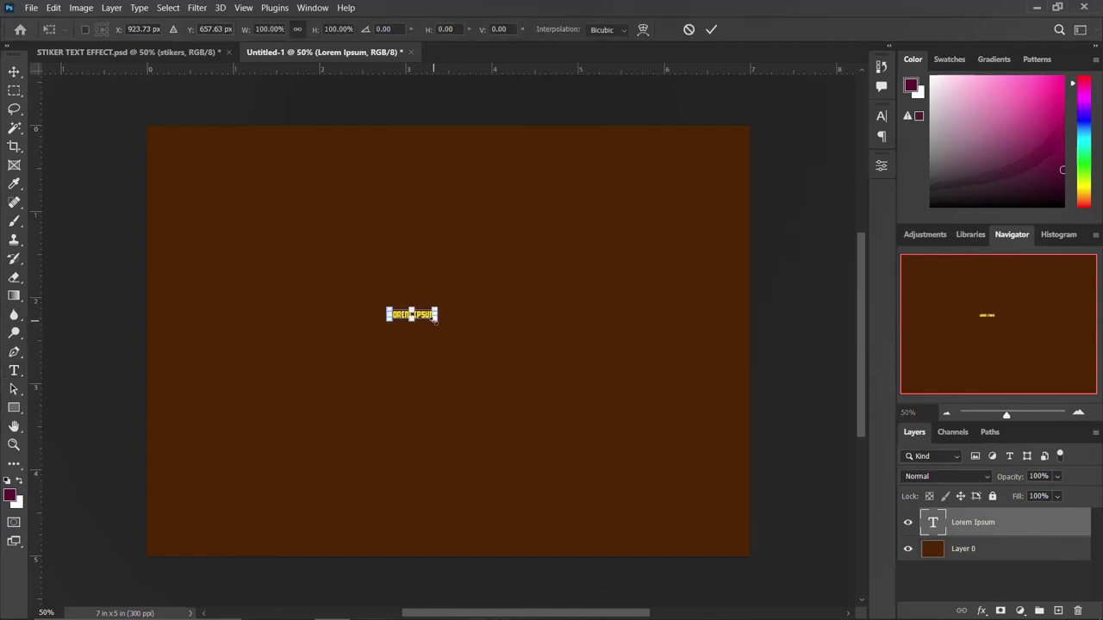
{"action": "left_click_drag", "start_coordinate": [434, 317], "coordinate": [508, 372]}
{"action": "key", "text": "Return"}
{"action": "key", "text": "t"}
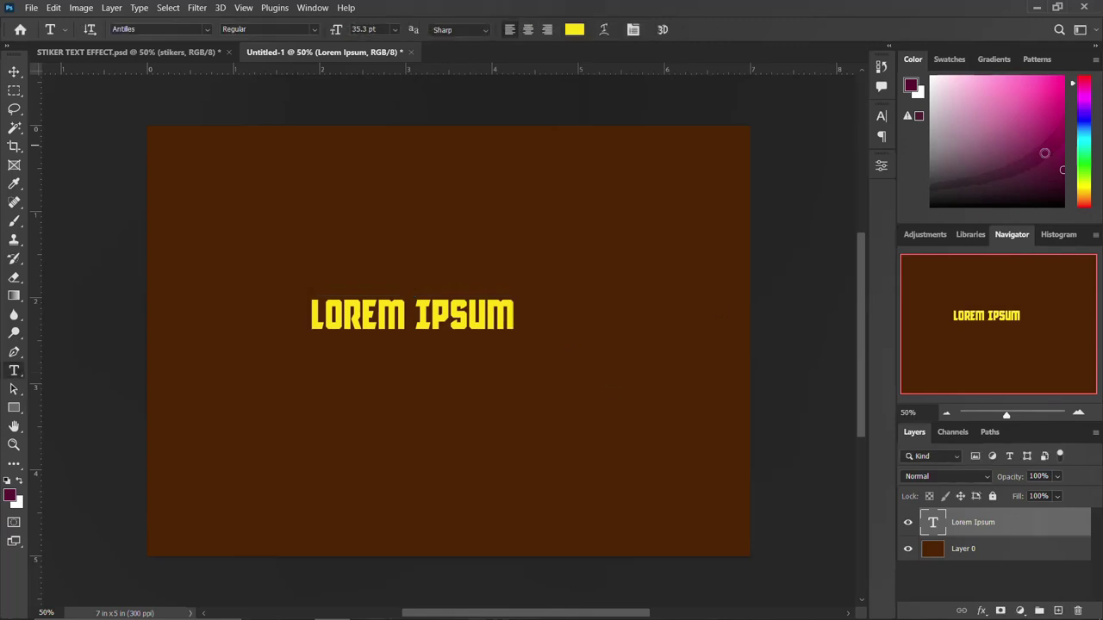
- Set the text's font size to 50 pt in the Character panel
{"action": "left_click", "coordinate": [881, 117]}
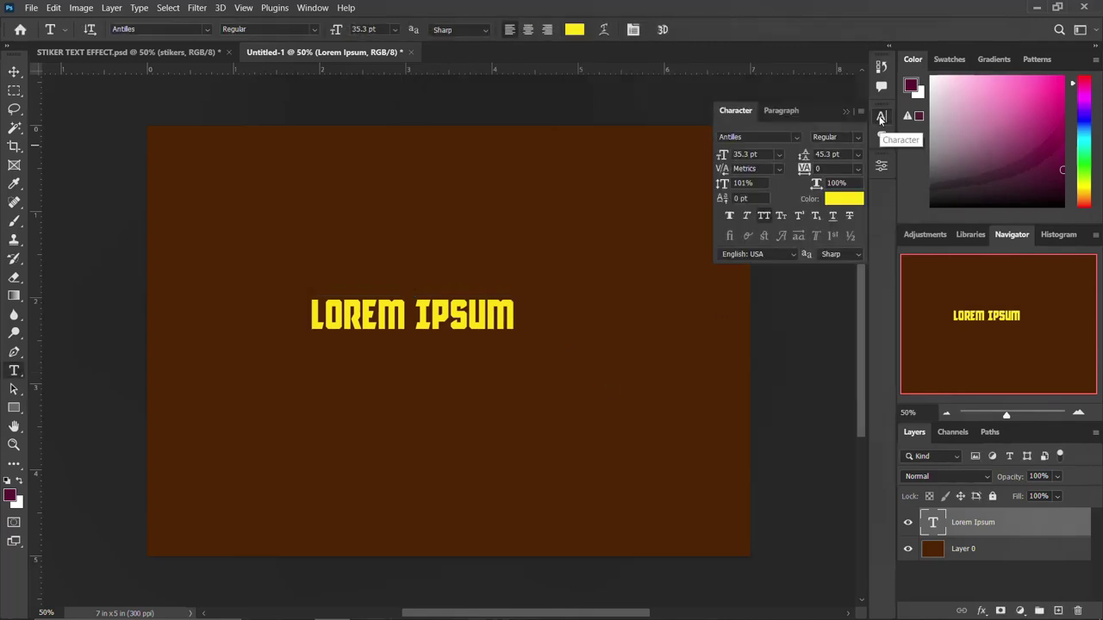
{"action": "left_click", "coordinate": [881, 117]}
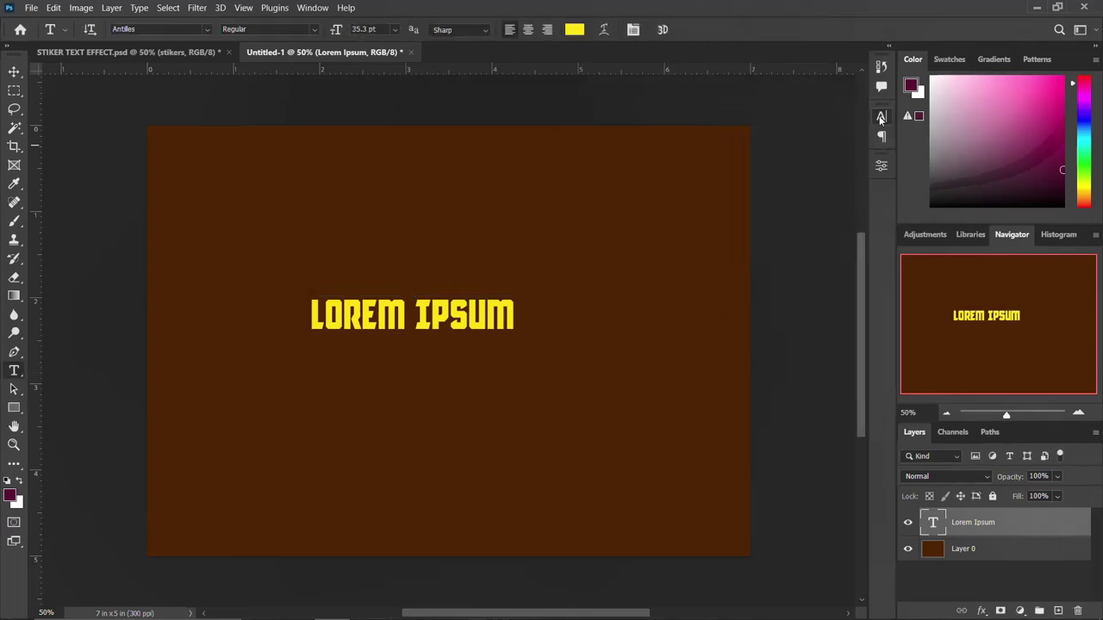
{"action": "left_click", "coordinate": [312, 8]}
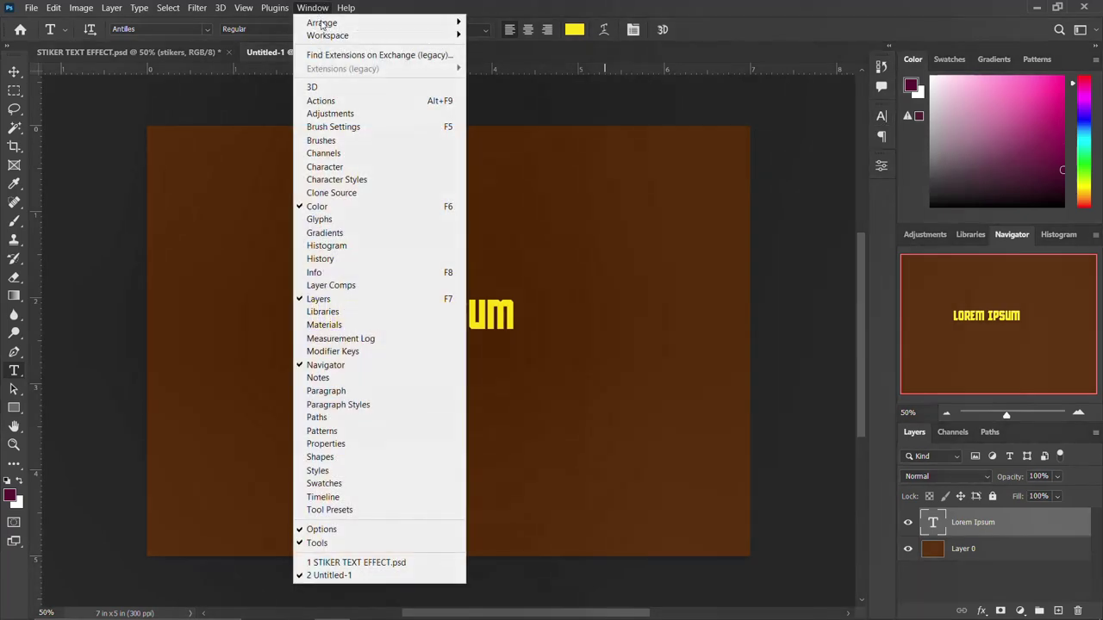
{"action": "left_click", "coordinate": [327, 167]}
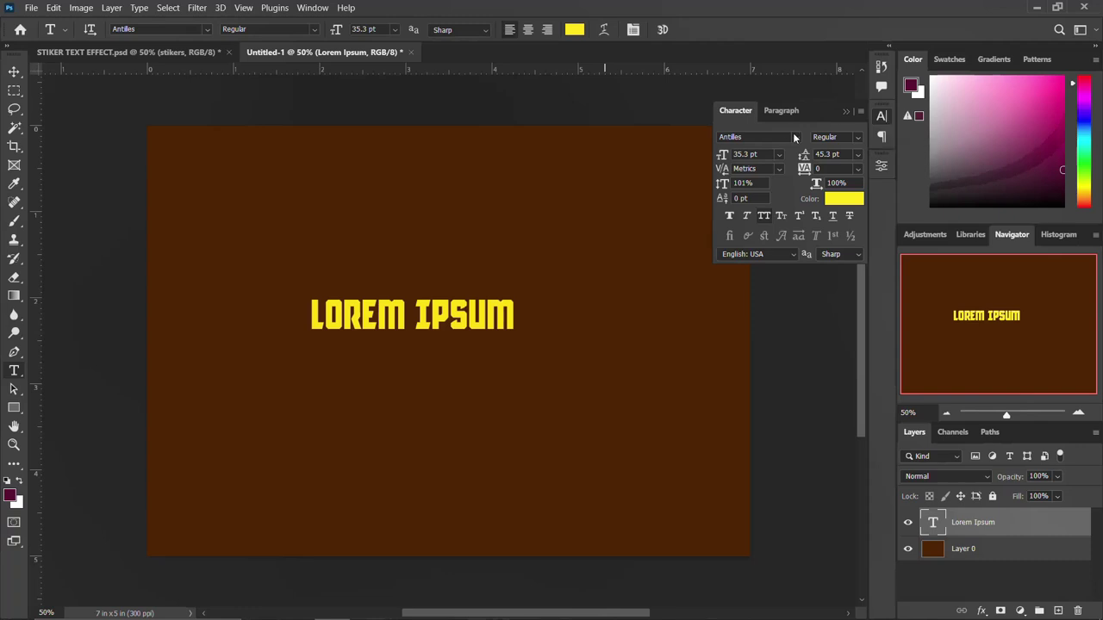
{"action": "left_click", "coordinate": [740, 154]}
{"action": "type", "text": "50"}
{"action": "key", "text": "Return"}
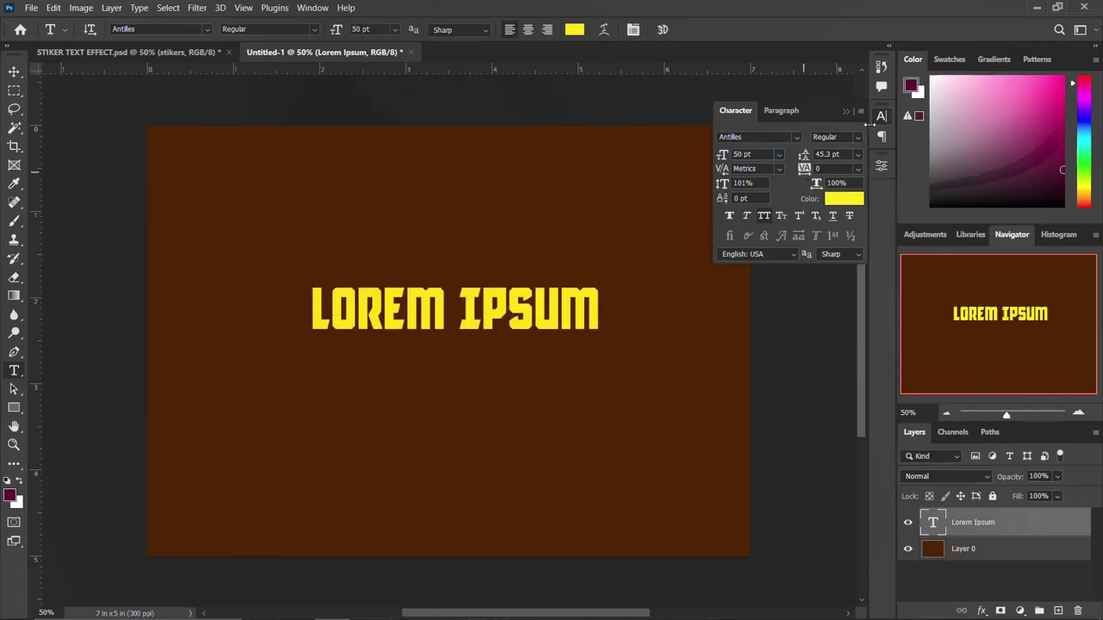
{"action": "left_click", "coordinate": [881, 115]}
- Replace the placeholder text with STIKERS and commit it
{"action": "double_click", "coordinate": [432, 307]}
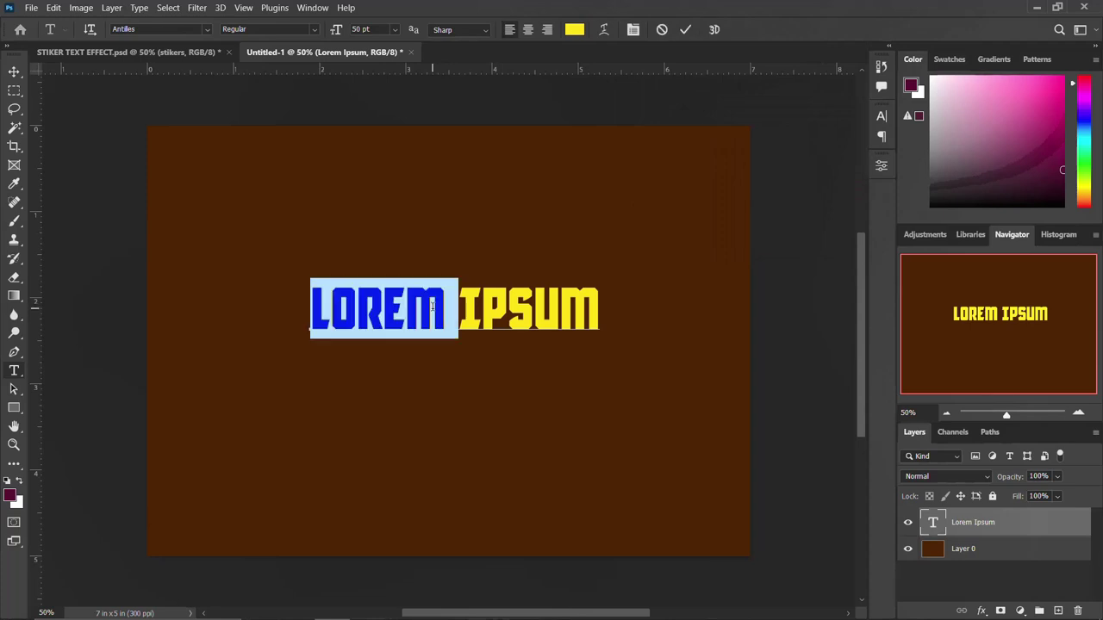
{"action": "left_click", "coordinate": [433, 307]}
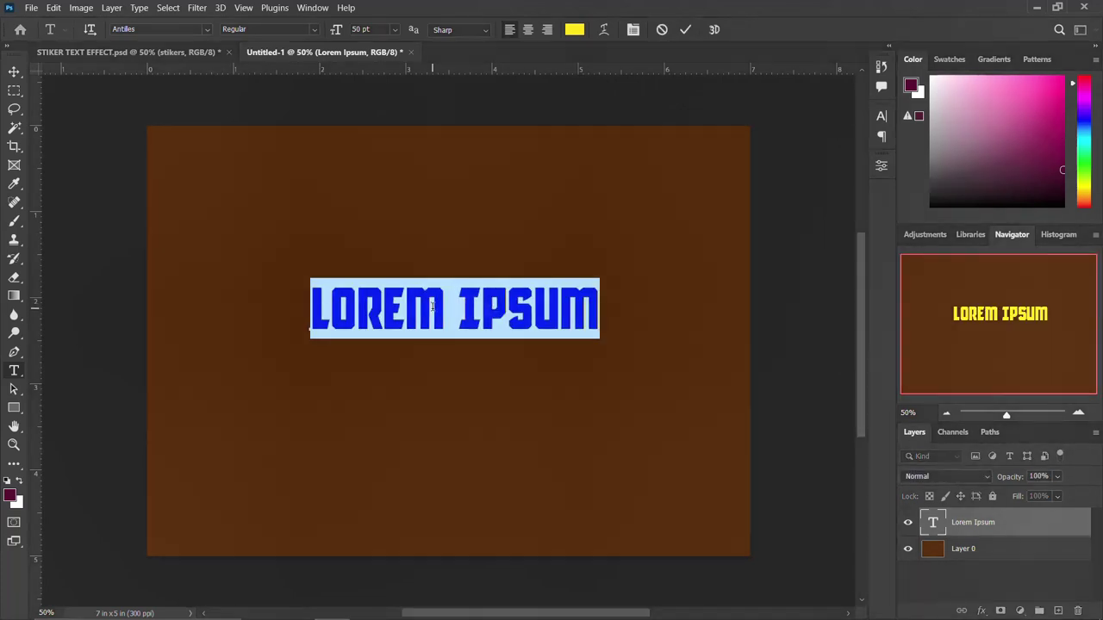
{"action": "type", "text": "STIKERS"}
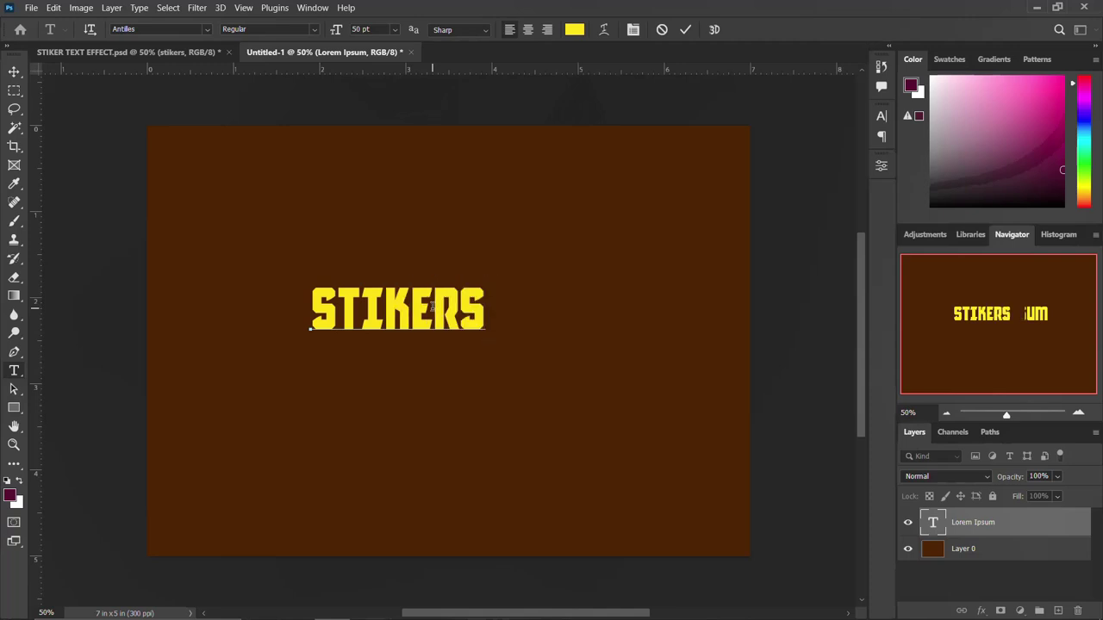
{"action": "key", "text": "ctrl+Return"}
{"action": "left_click", "coordinate": [14, 72]}
{"action": "key", "text": "ctrl"}
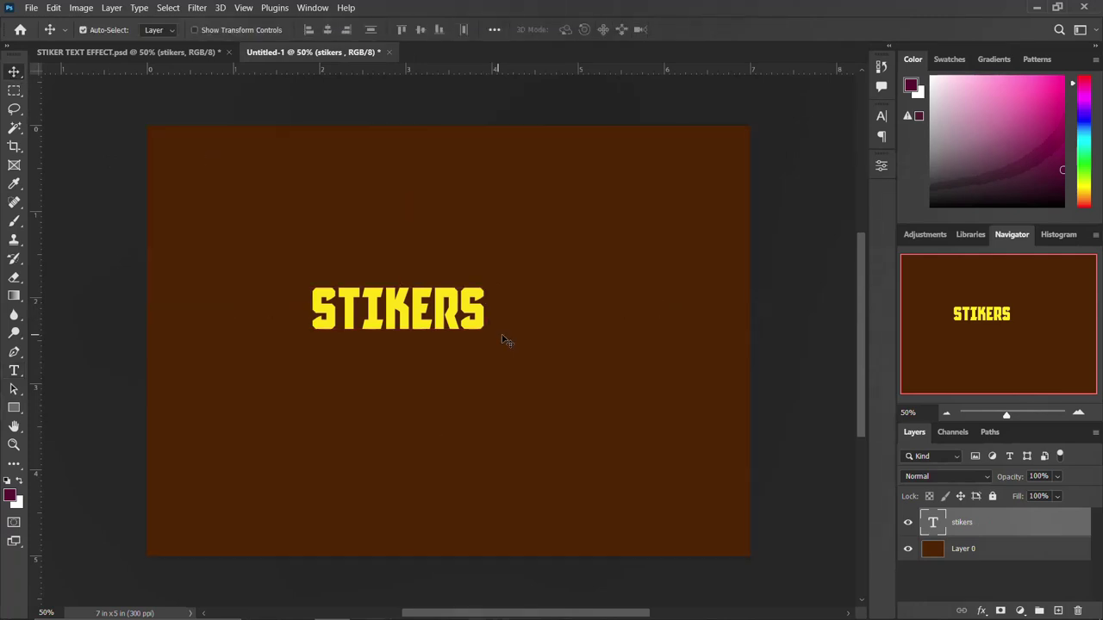
- Scale STIKERS up about 195% and tighten its tracking to -40
{"action": "key", "text": "ctrl+t"}
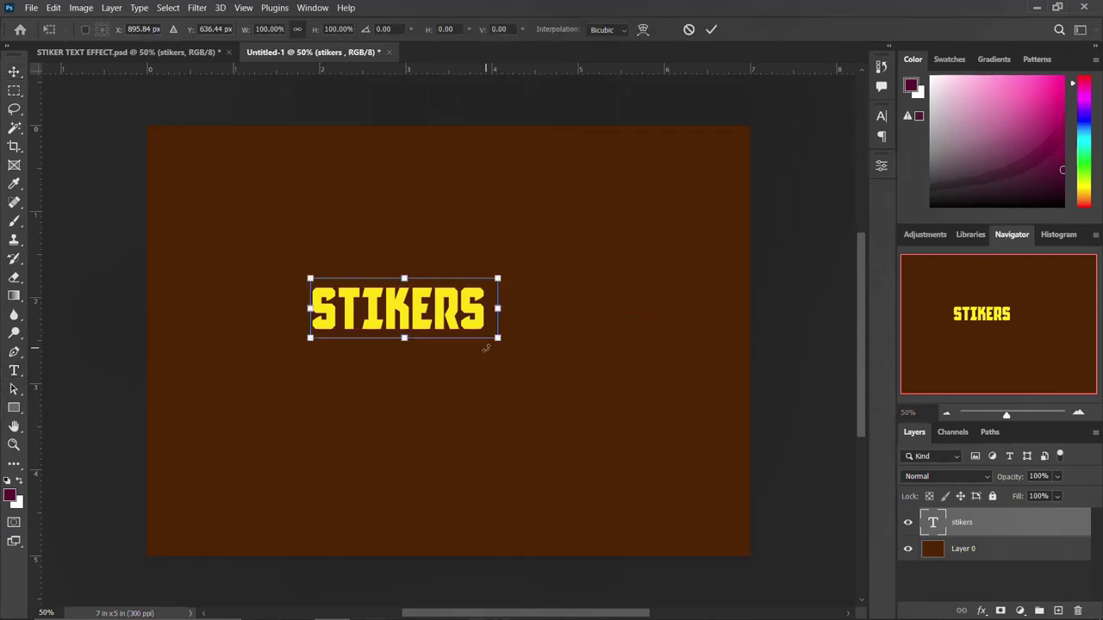
{"action": "left_click_drag", "start_coordinate": [498, 338], "coordinate": [673, 405]}
{"action": "key", "text": "Return"}
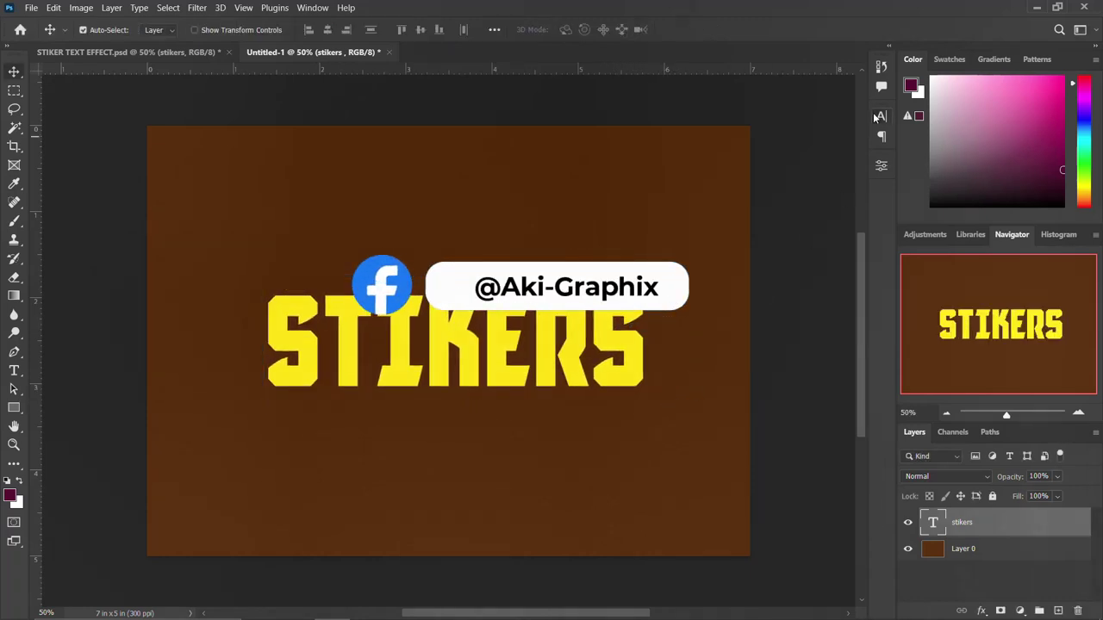
{"action": "left_click", "coordinate": [876, 115]}
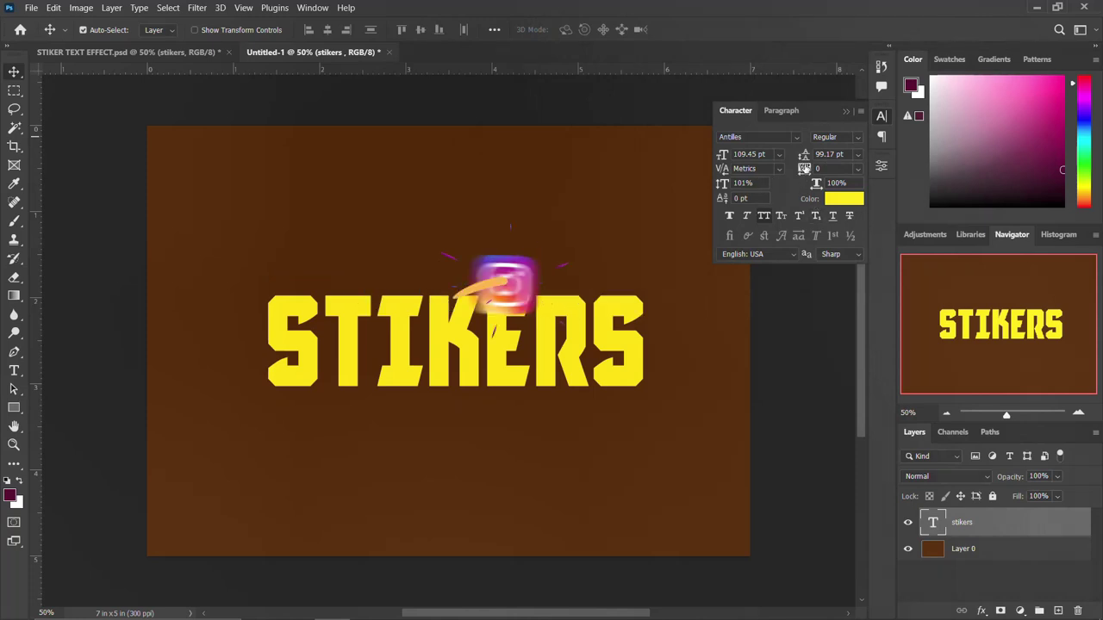
{"action": "left_click", "coordinate": [804, 168]}
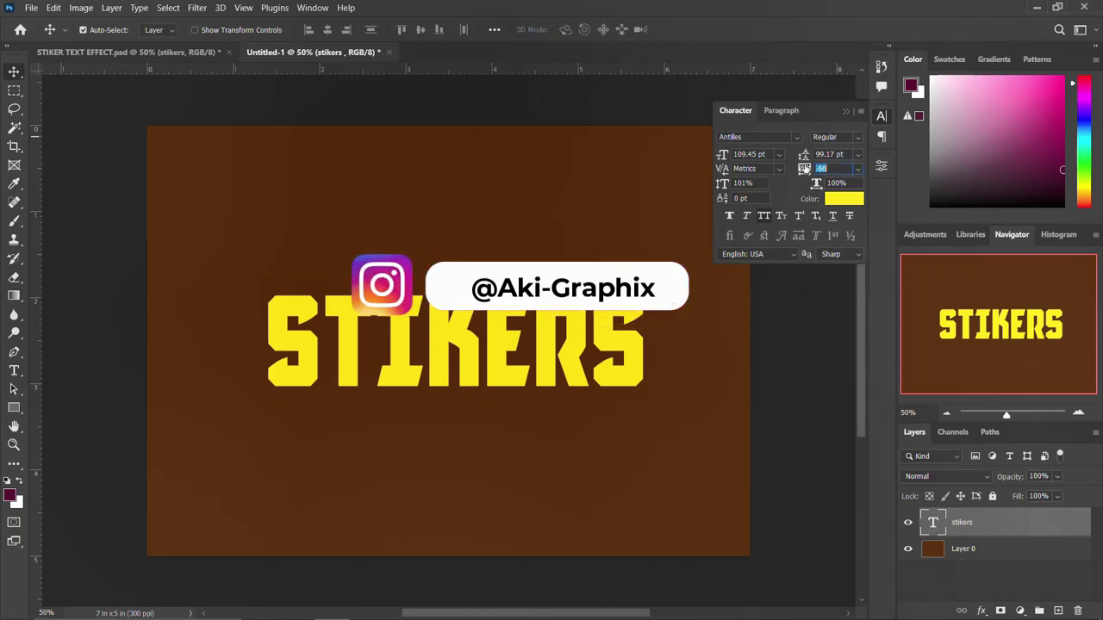
{"action": "key", "text": "Return"}
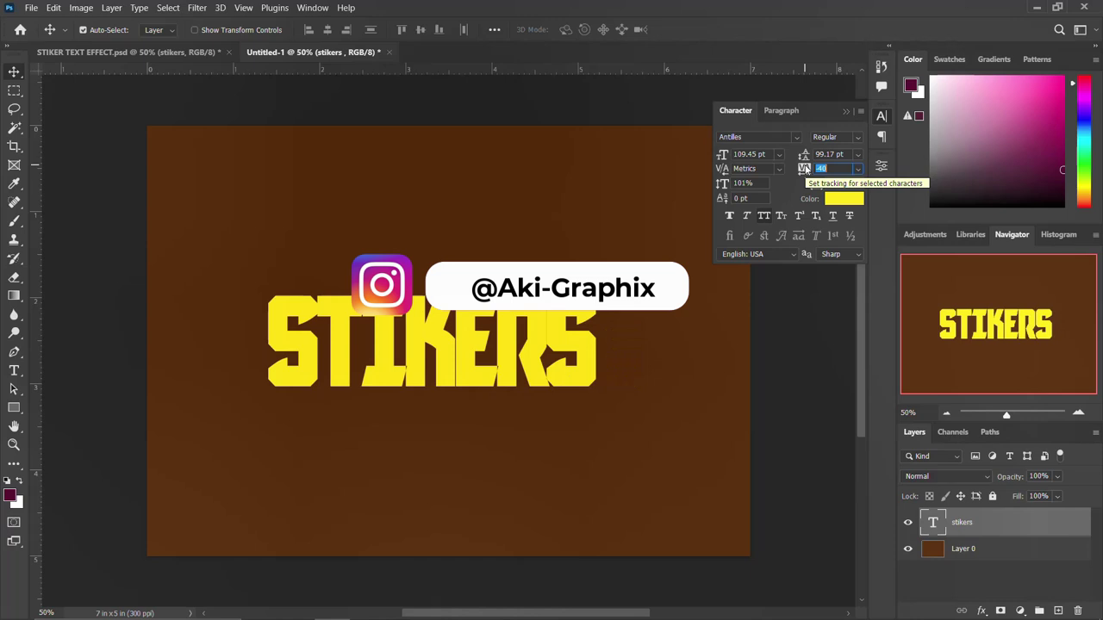
{"action": "key", "text": "Up"}
{"action": "key", "text": "Up"}
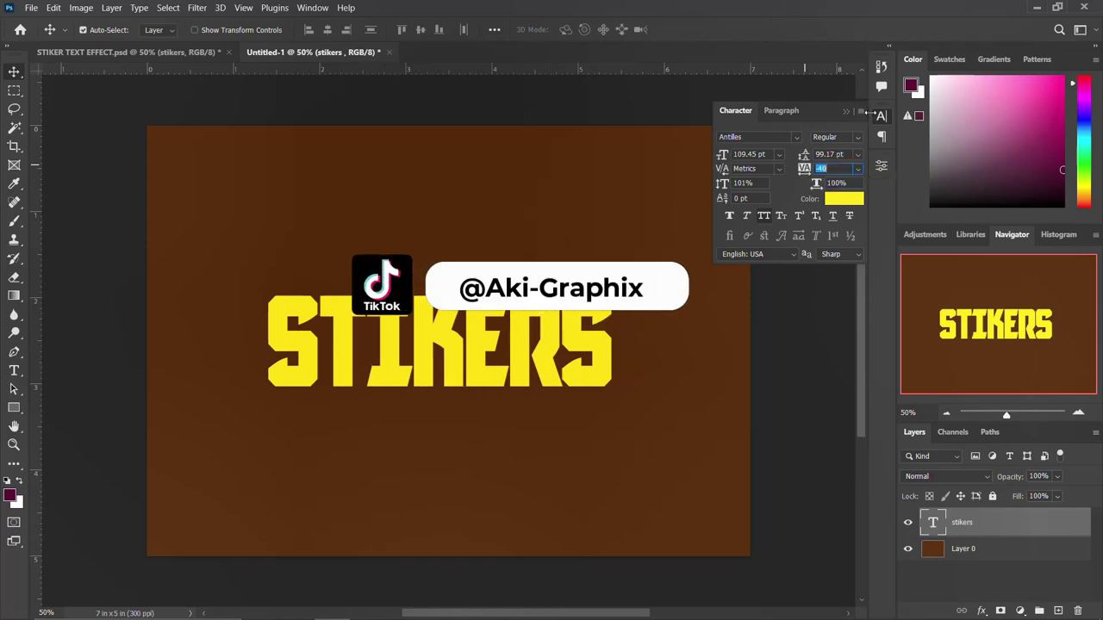
- Set STIKERS to 150 pt and move it to the canvas centre
{"action": "left_click", "coordinate": [747, 154]}
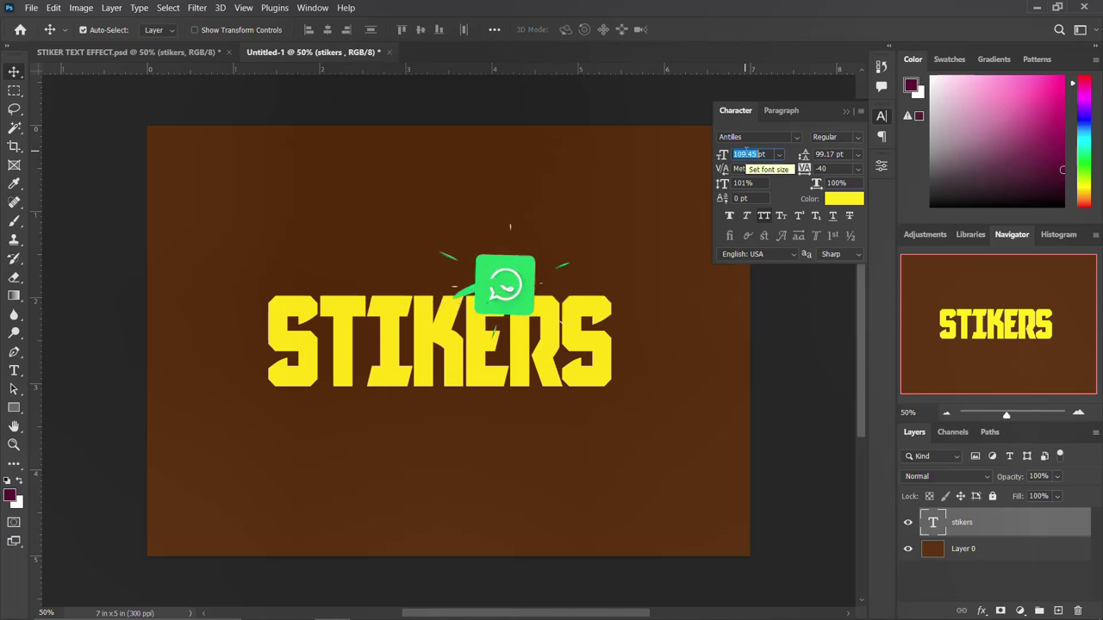
{"action": "type", "text": "1"}
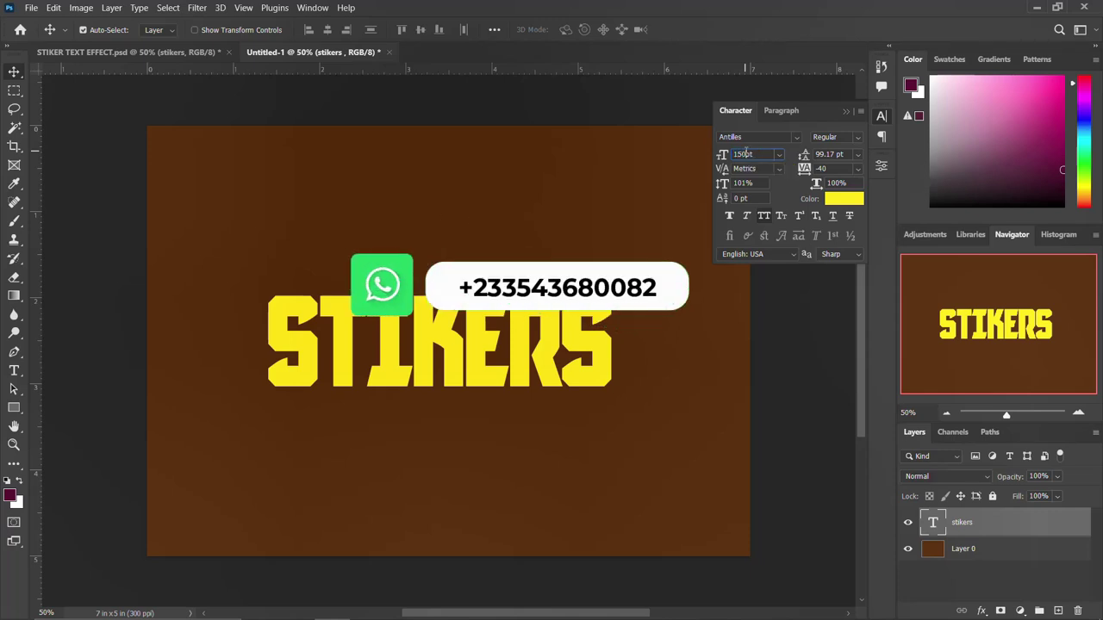
{"action": "type", "text": "50"}
{"action": "key", "text": "Return"}
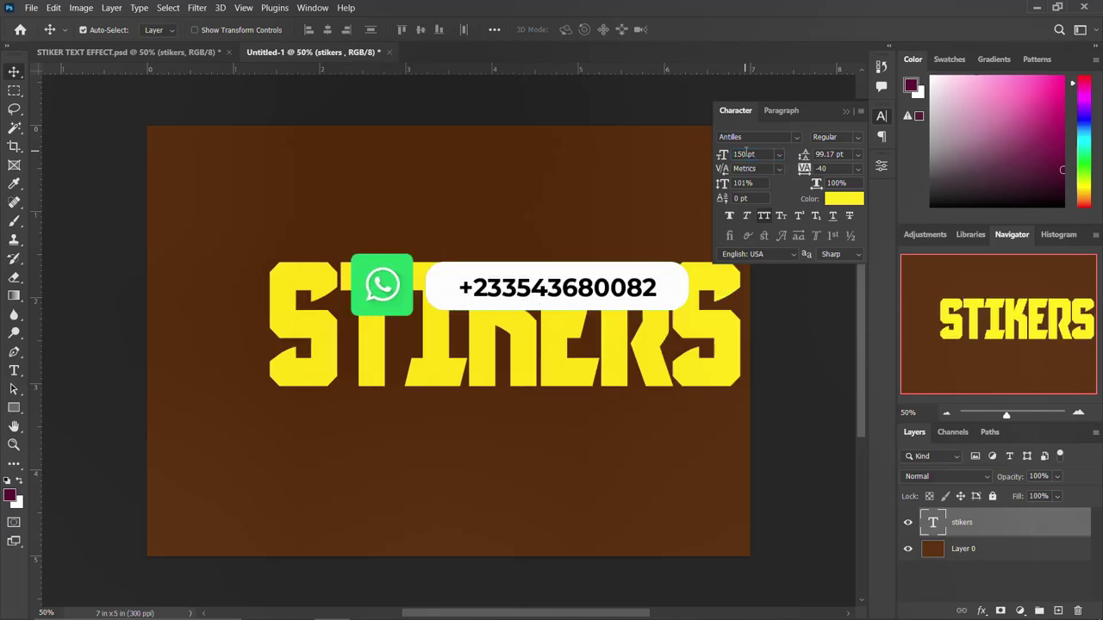
{"action": "left_click", "coordinate": [887, 116]}
{"action": "left_click_drag", "start_coordinate": [552, 338], "coordinate": [493, 354]}
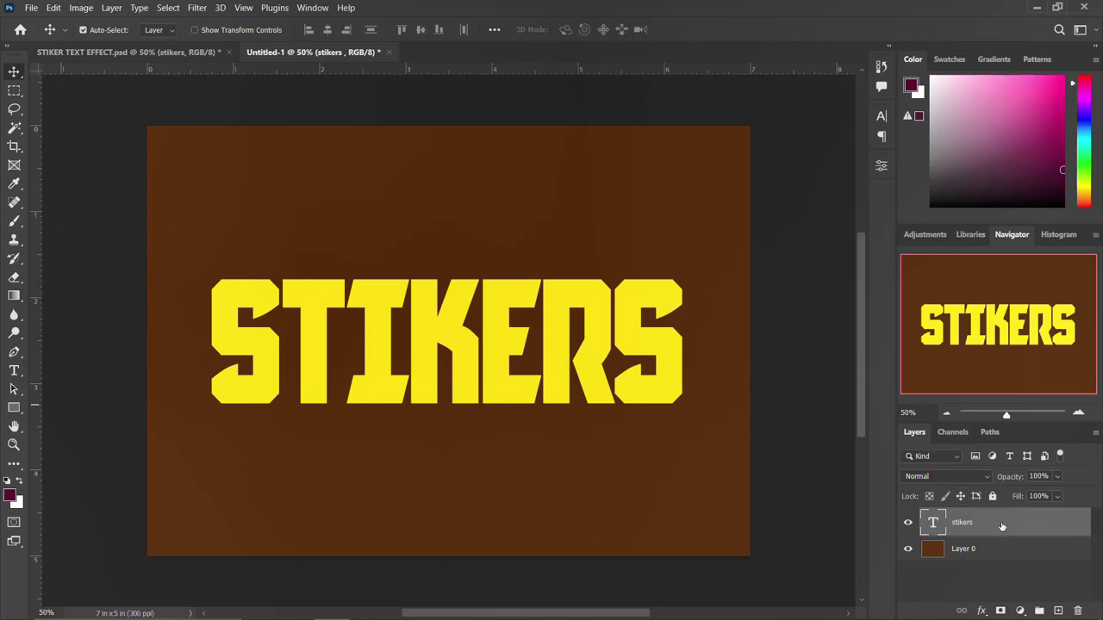
- Group Layer 0, rename the group BACKGROUND, and reselect the stikers layer
{"action": "left_click", "coordinate": [985, 554]}
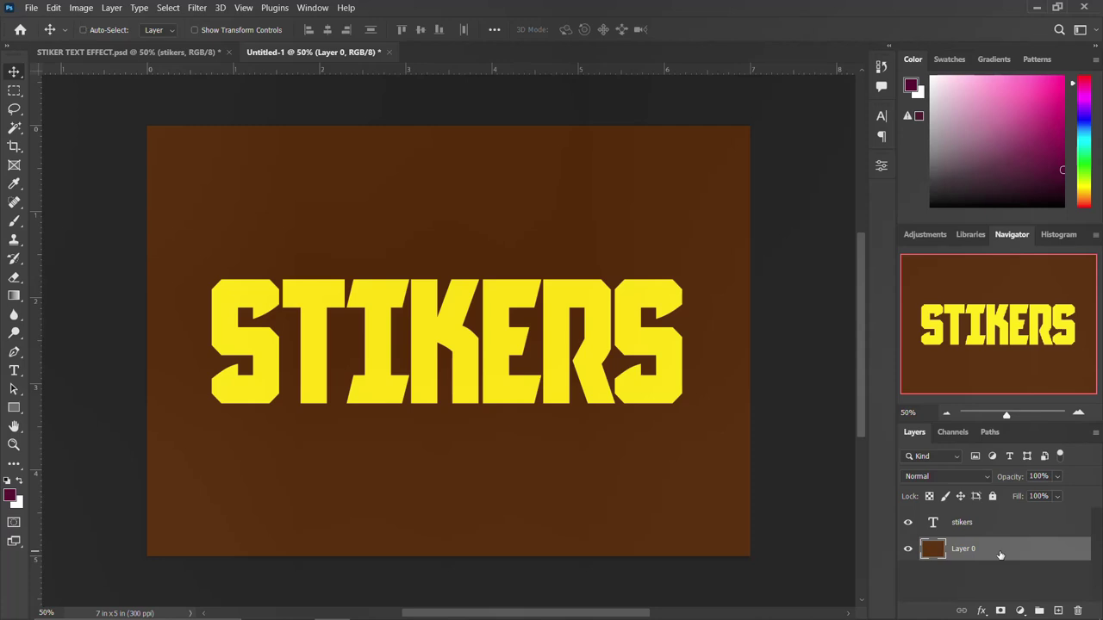
{"action": "key", "text": "ctrl+g"}
{"action": "left_click", "coordinate": [924, 549]}
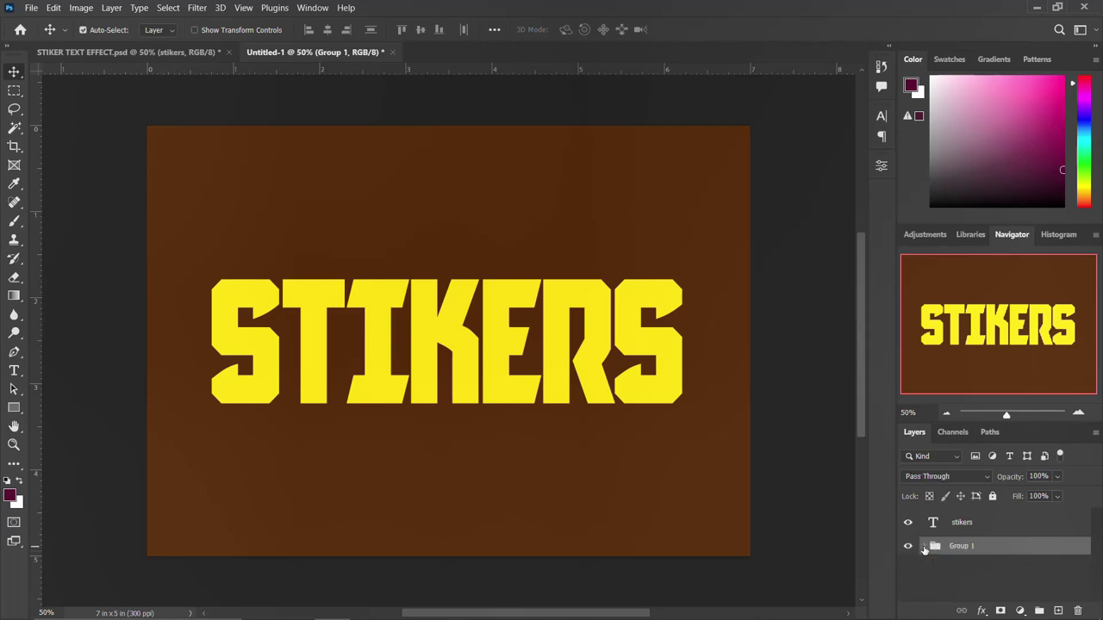
{"action": "double_click", "coordinate": [954, 550]}
{"action": "type", "text": "BACKGROUND"}
{"action": "key", "text": "Return"}
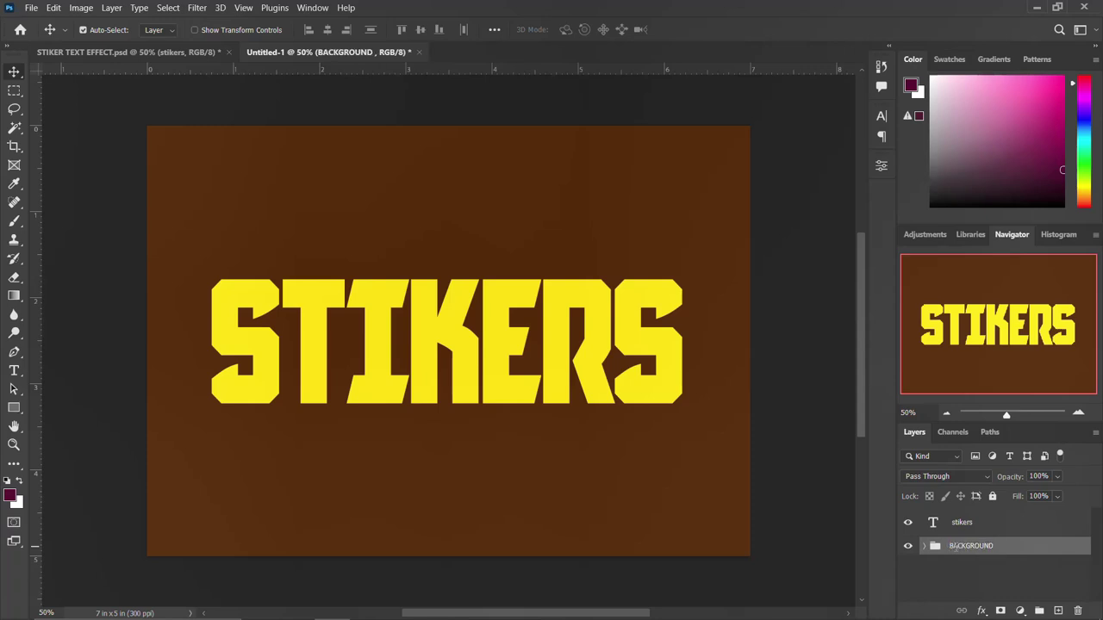
{"action": "left_click", "coordinate": [908, 548]}
{"action": "left_click", "coordinate": [908, 548]}
{"action": "left_click", "coordinate": [964, 522]}
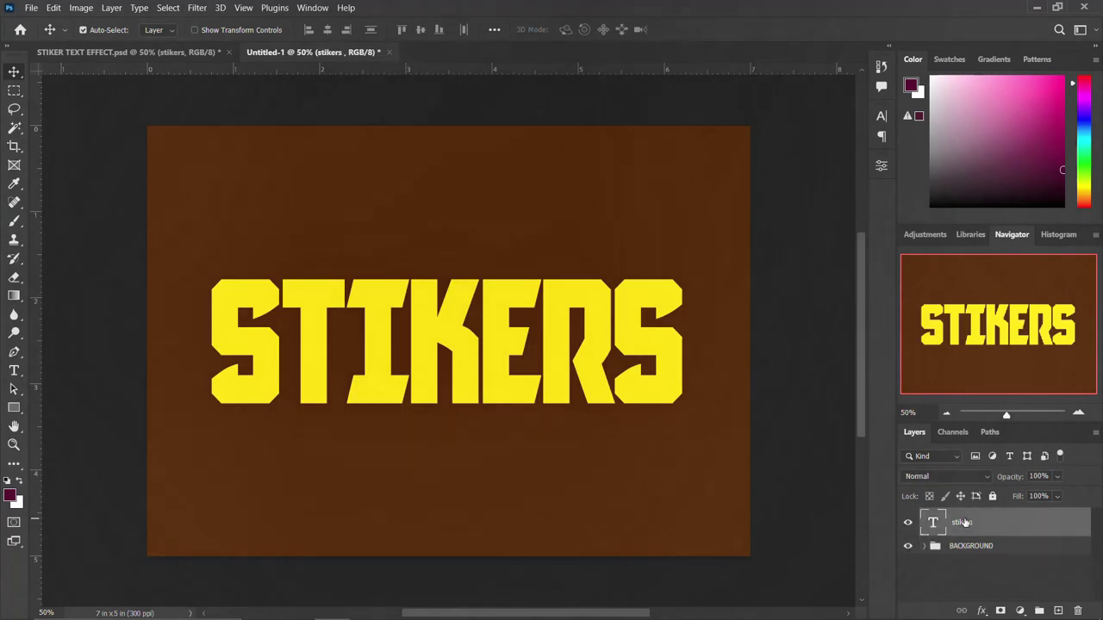
- Add a 25 px brown Outside stroke layer style to the STIKERS text
{"action": "left_click", "coordinate": [980, 611]}
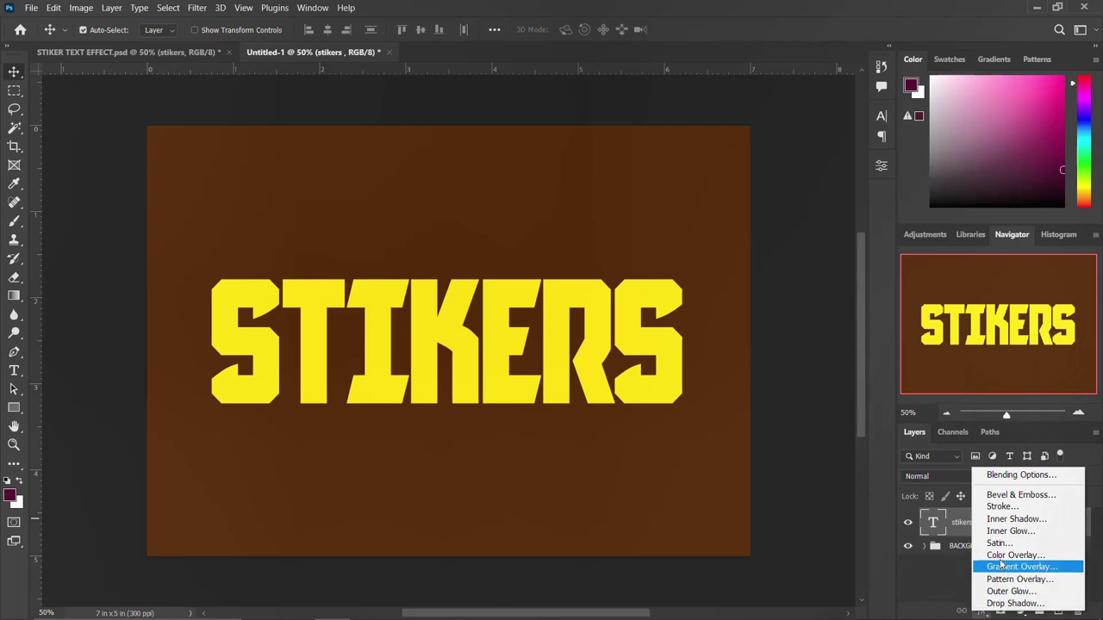
{"action": "left_click", "coordinate": [998, 507]}
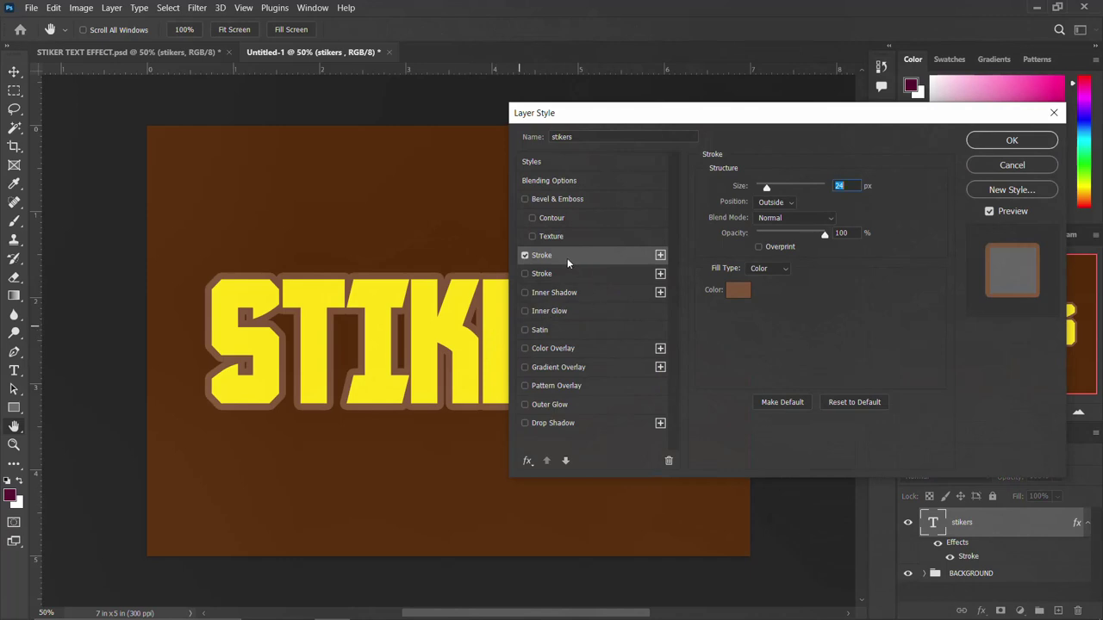
{"action": "left_click", "coordinate": [737, 293]}
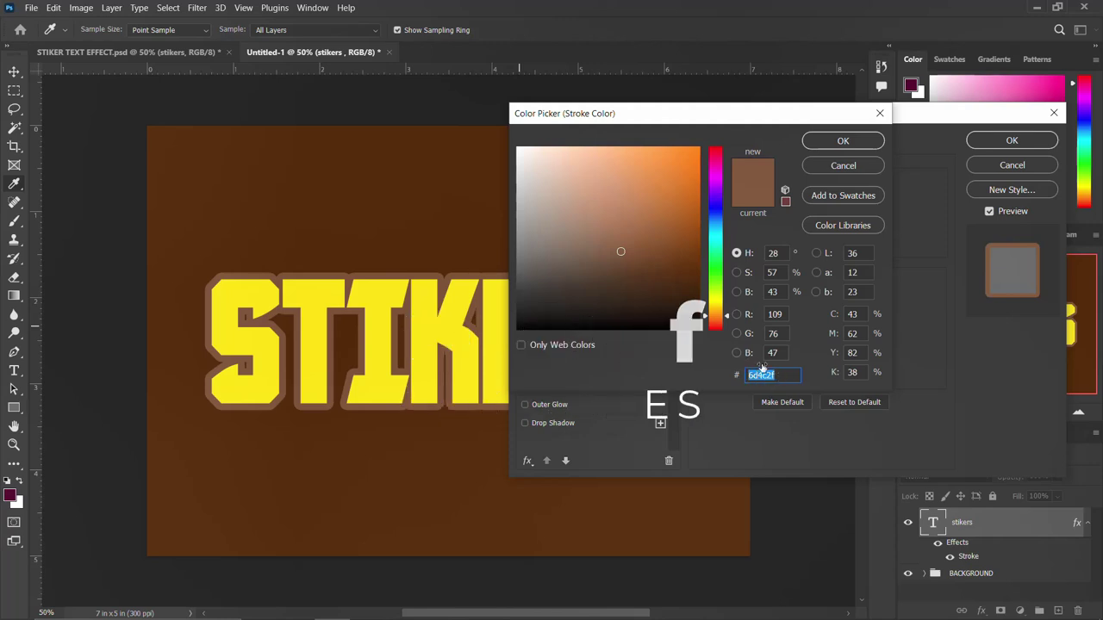
{"action": "left_click", "coordinate": [842, 142]}
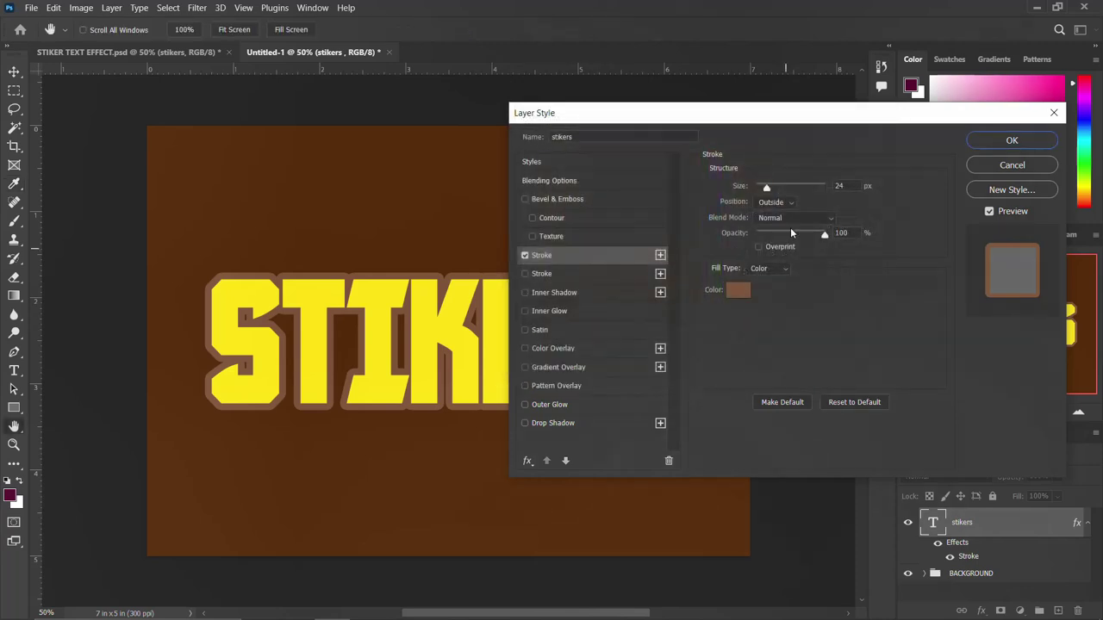
{"action": "left_click_drag", "start_coordinate": [844, 187], "coordinate": [831, 187]}
{"action": "type", "text": "25"}
{"action": "left_click", "coordinate": [772, 204]}
{"action": "left_click", "coordinate": [772, 212]}
{"action": "left_click", "coordinate": [1025, 144]}
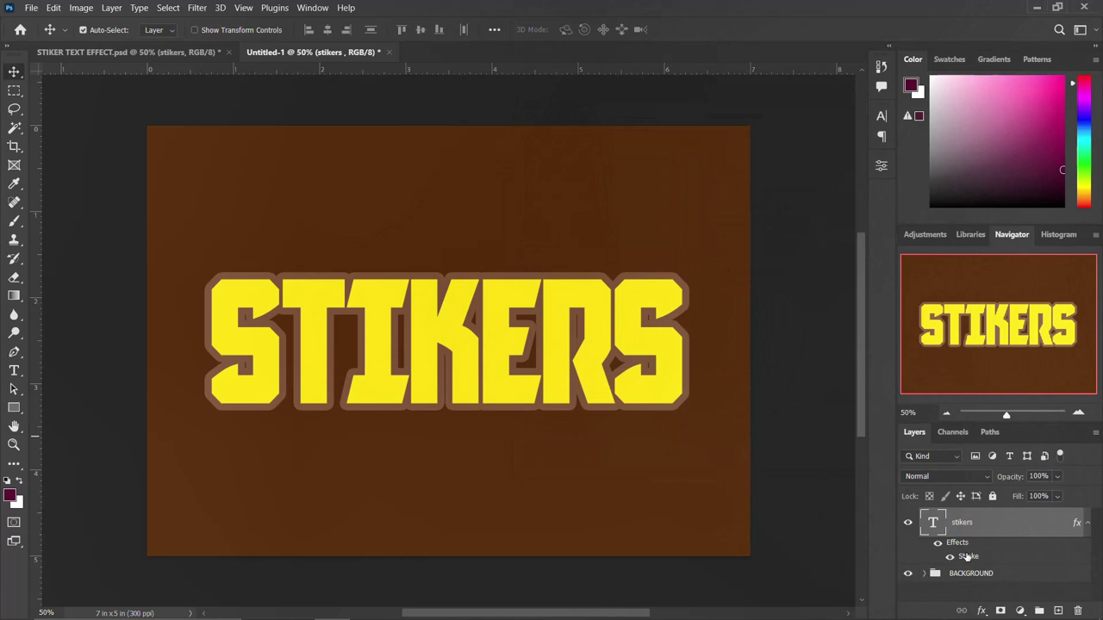
- Add a second stroke to stikers: 60 px, Outside, Normal blend, 100% opacity
{"action": "double_click", "coordinate": [952, 528]}
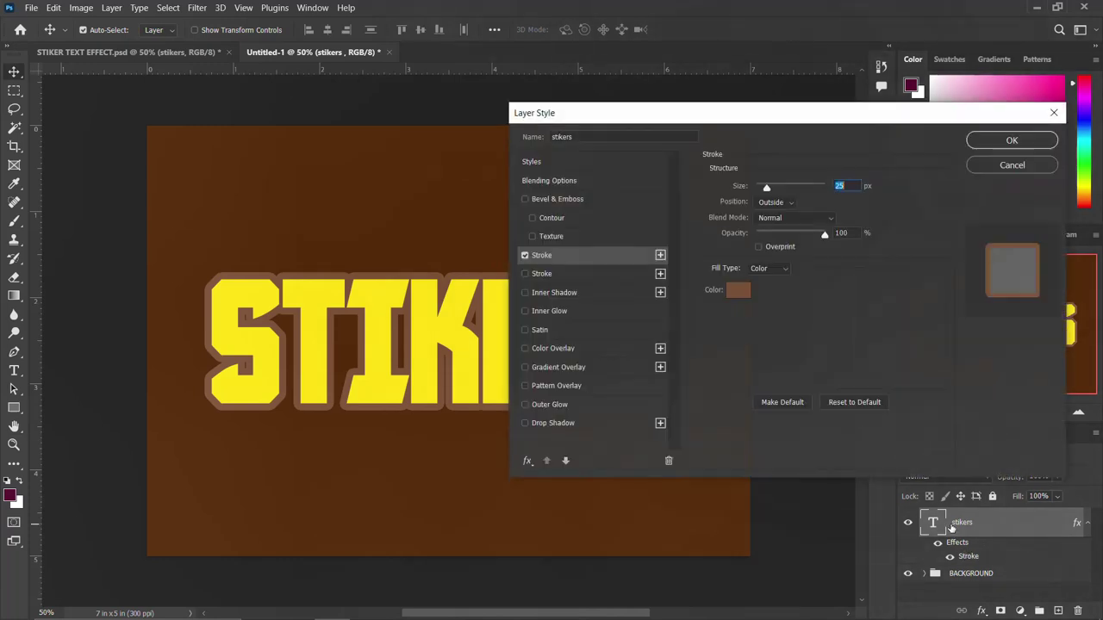
{"action": "left_click", "coordinate": [573, 257]}
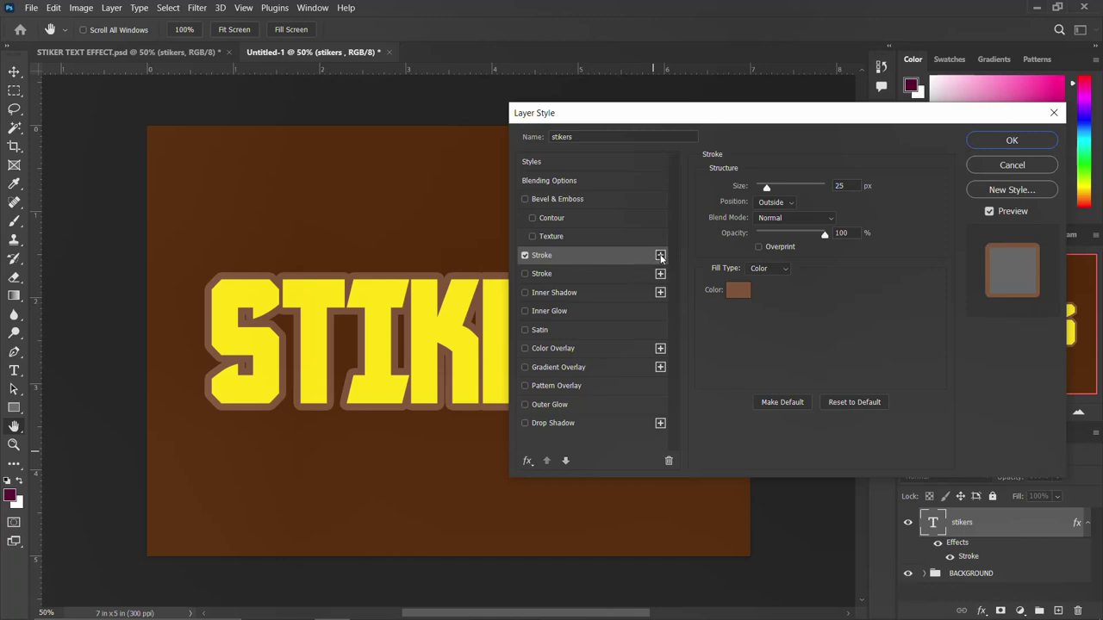
{"action": "left_click", "coordinate": [541, 274]}
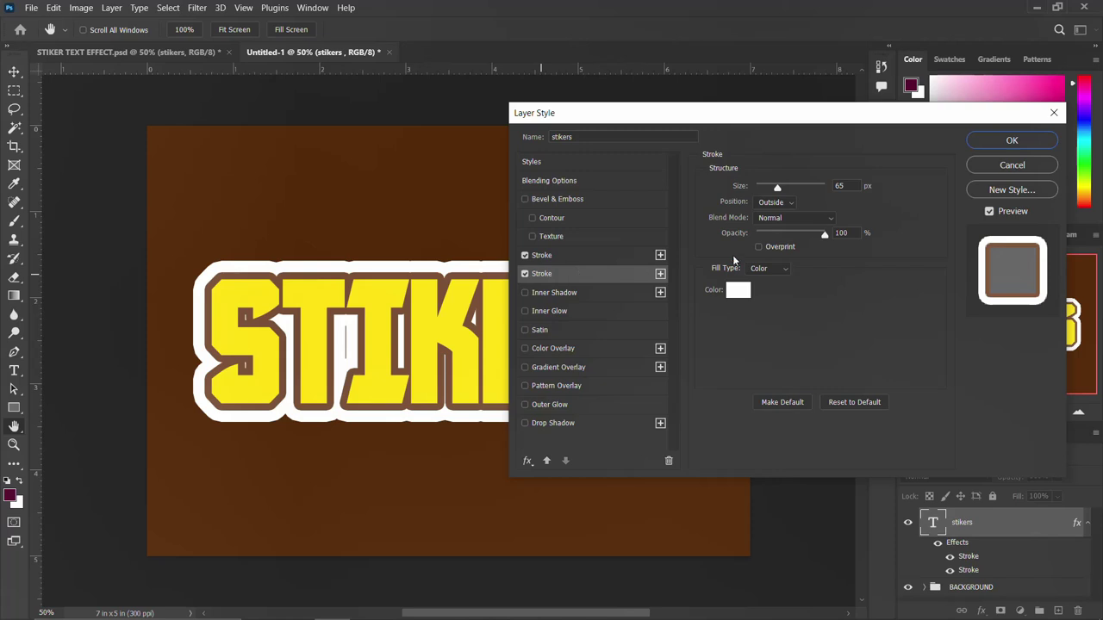
{"action": "left_click_drag", "start_coordinate": [851, 187], "coordinate": [824, 181]}
{"action": "type", "text": "60"}
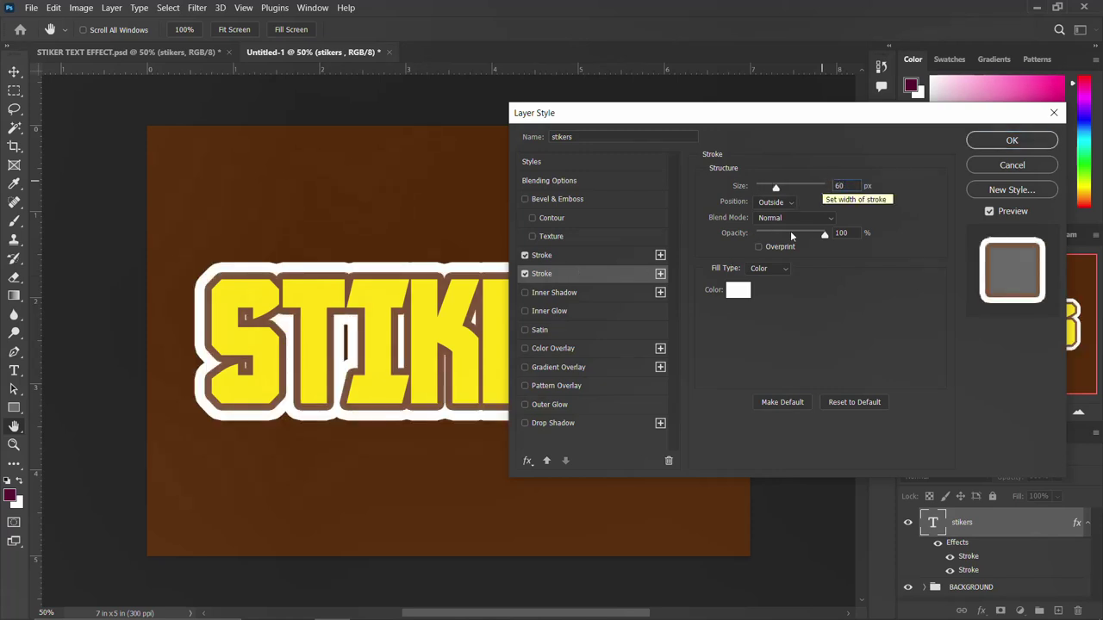
{"action": "left_click", "coordinate": [773, 202]}
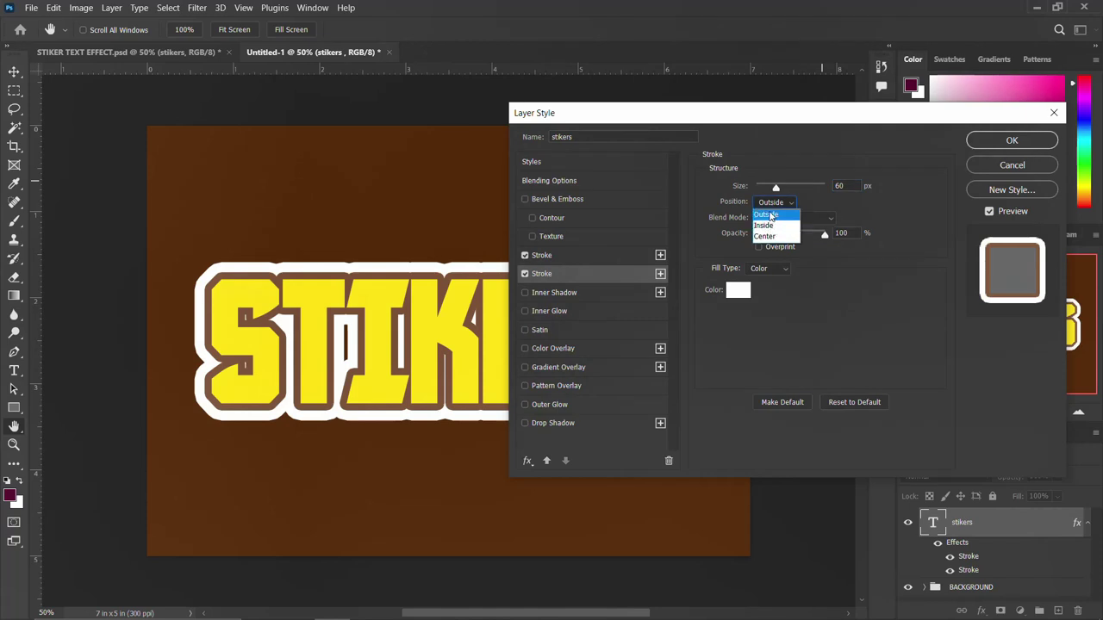
{"action": "left_click", "coordinate": [769, 215]}
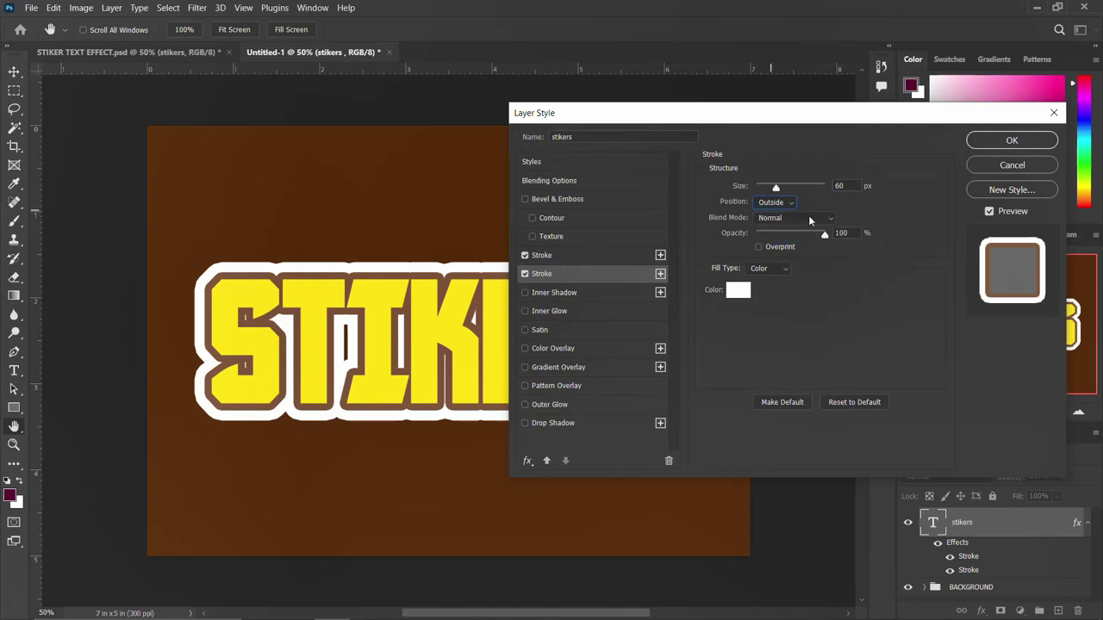
{"action": "left_click", "coordinate": [809, 221]}
{"action": "left_click", "coordinate": [851, 230]}
{"action": "left_click_drag", "start_coordinate": [853, 234], "coordinate": [811, 226]}
{"action": "type", "text": "100"}
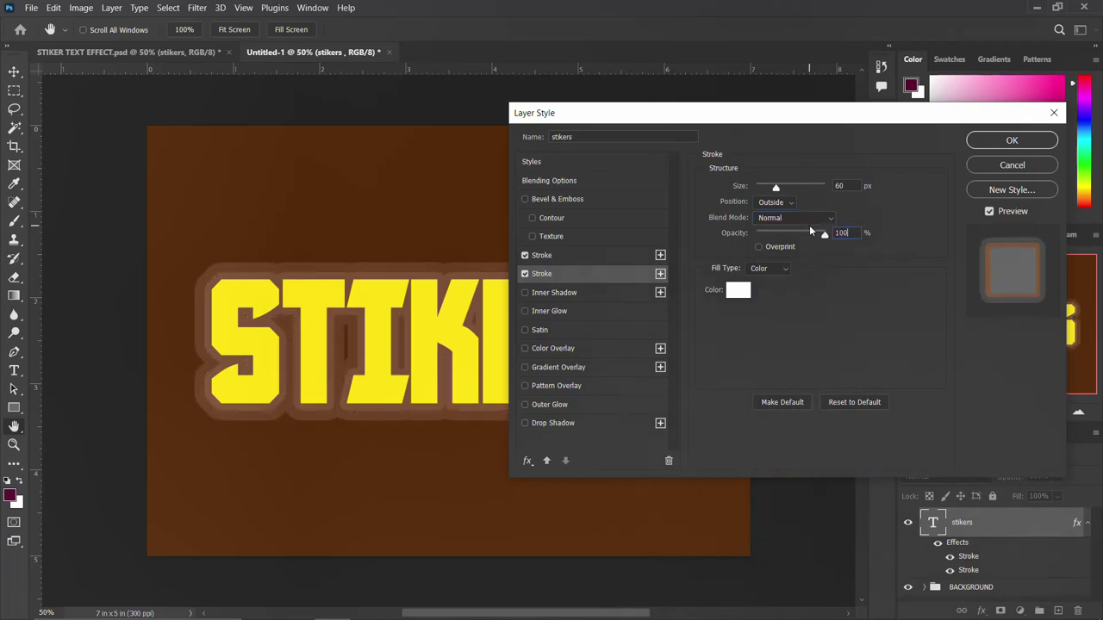
- Set the second stroke's colour to white #ffffff
{"action": "left_click", "coordinate": [738, 291]}
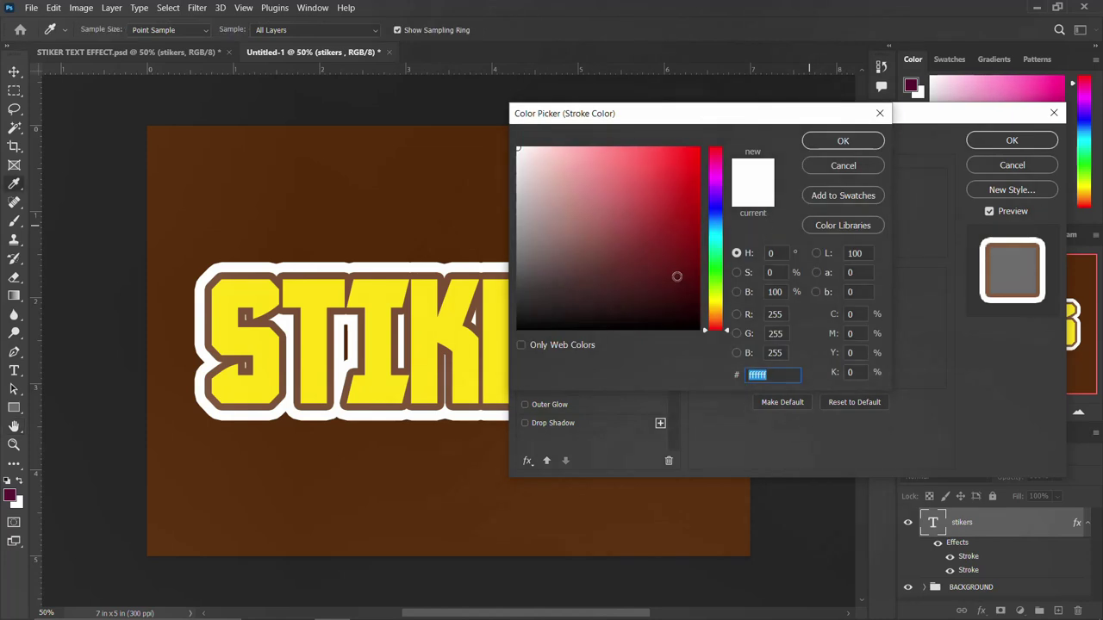
{"action": "left_click_drag", "start_coordinate": [716, 288], "coordinate": [718, 317]}
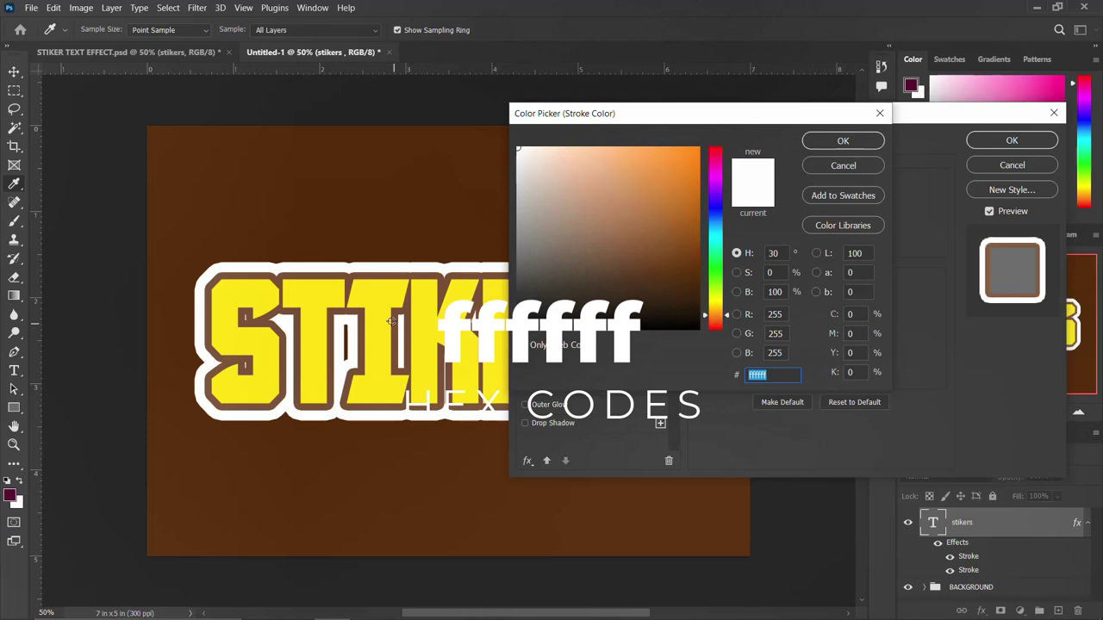
{"action": "left_click", "coordinate": [424, 333]}
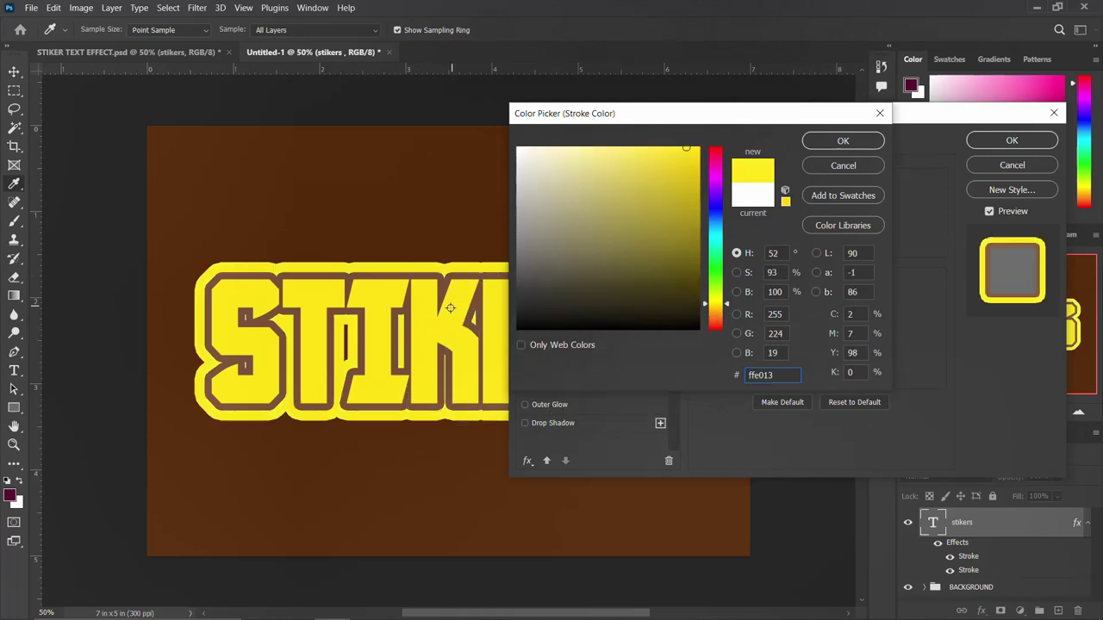
{"action": "left_click_drag", "start_coordinate": [601, 178], "coordinate": [515, 147]}
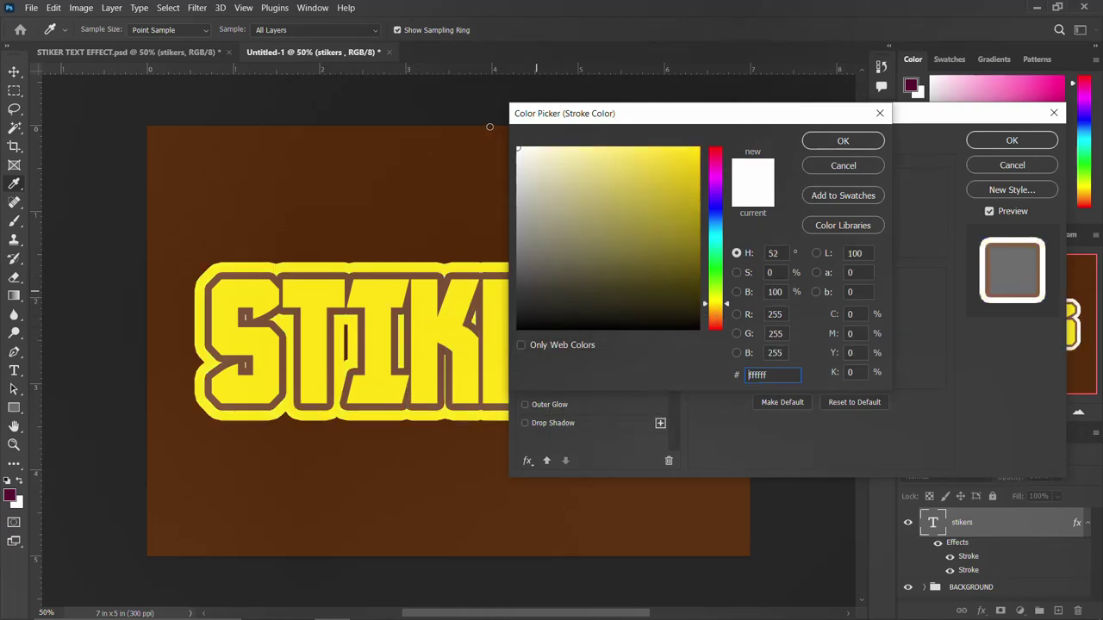
{"action": "left_click", "coordinate": [845, 142]}
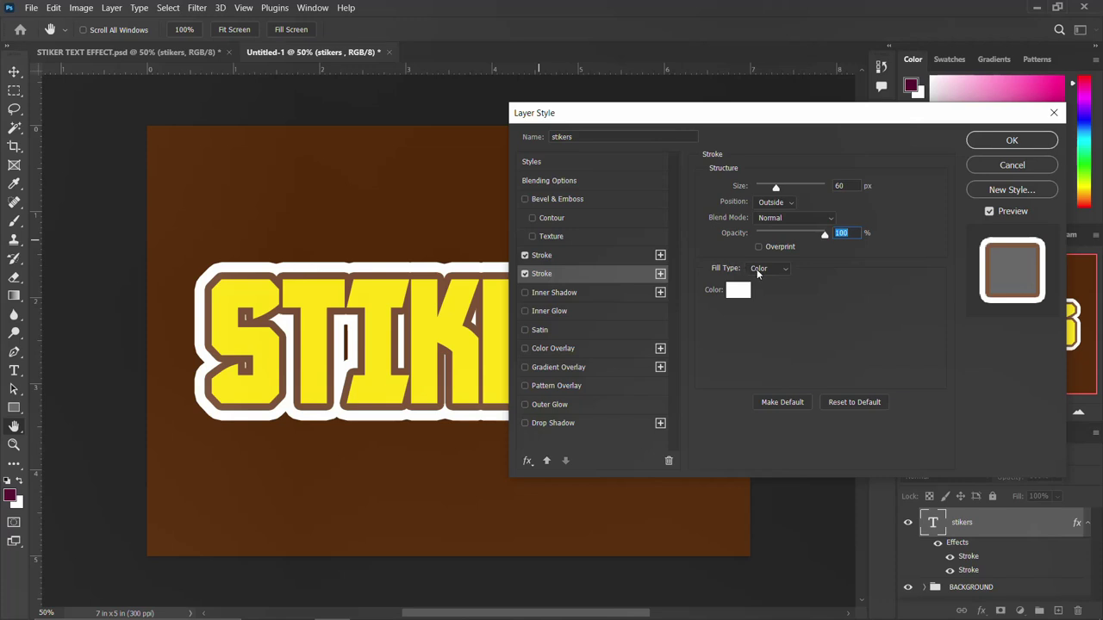
{"action": "left_click", "coordinate": [776, 272]}
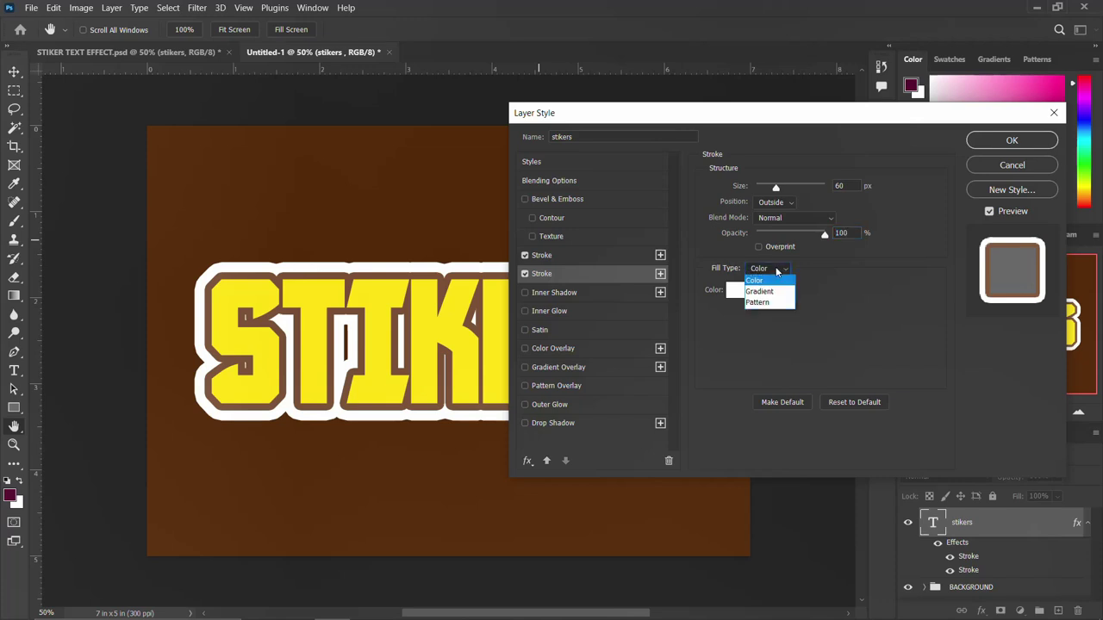
- Change the outer stroke fill to a gradient using the red-to-black preset
{"action": "left_click", "coordinate": [759, 292]}
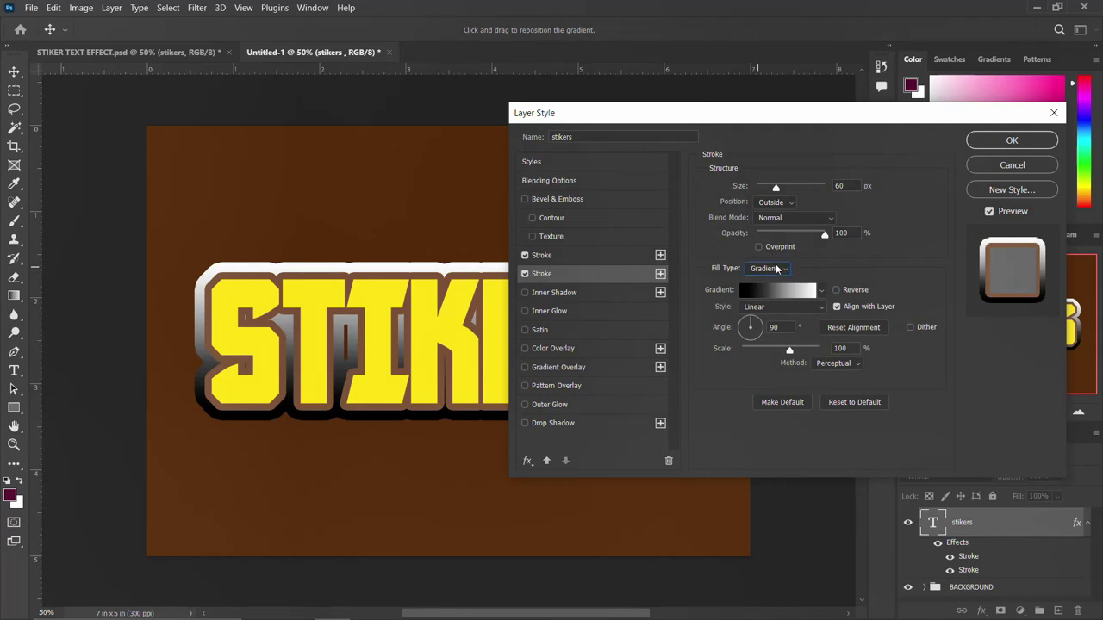
{"action": "left_click", "coordinate": [768, 293]}
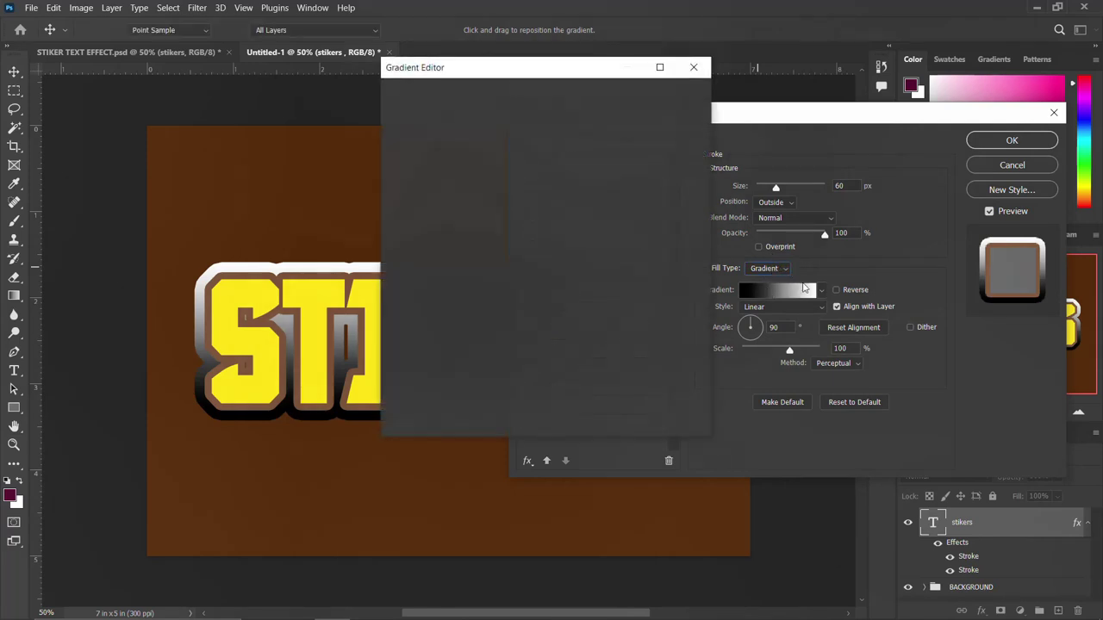
{"action": "left_click_drag", "start_coordinate": [623, 120], "coordinate": [631, 214]}
{"action": "scroll", "coordinate": [517, 164], "scroll_direction": "down", "scroll_amount": 3}
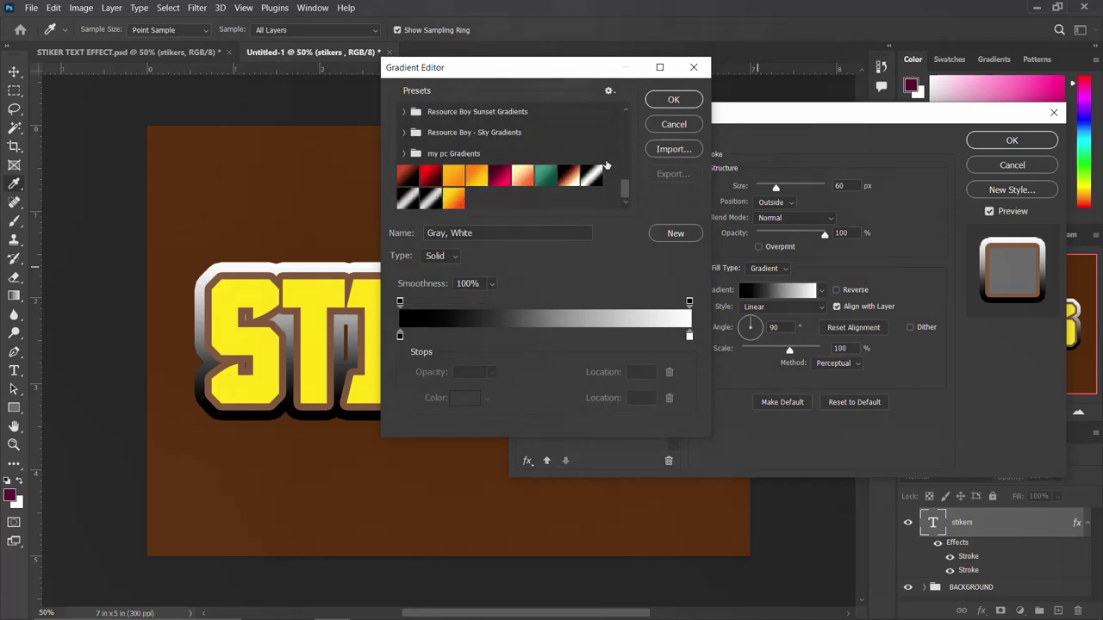
{"action": "left_click", "coordinate": [570, 176]}
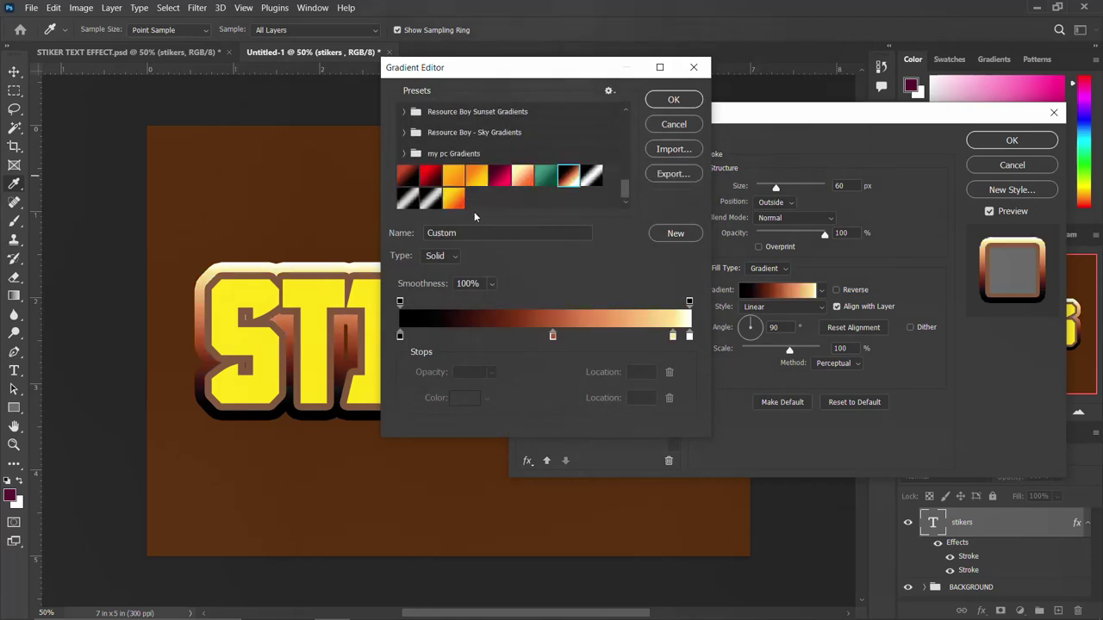
{"action": "left_click", "coordinate": [523, 176]}
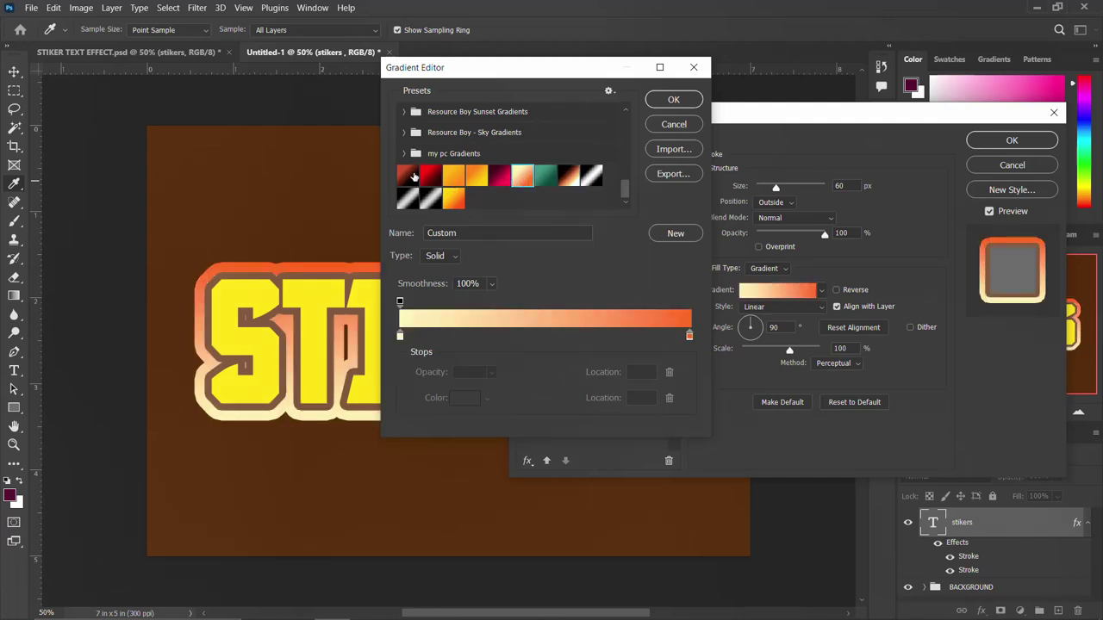
{"action": "left_click", "coordinate": [413, 177]}
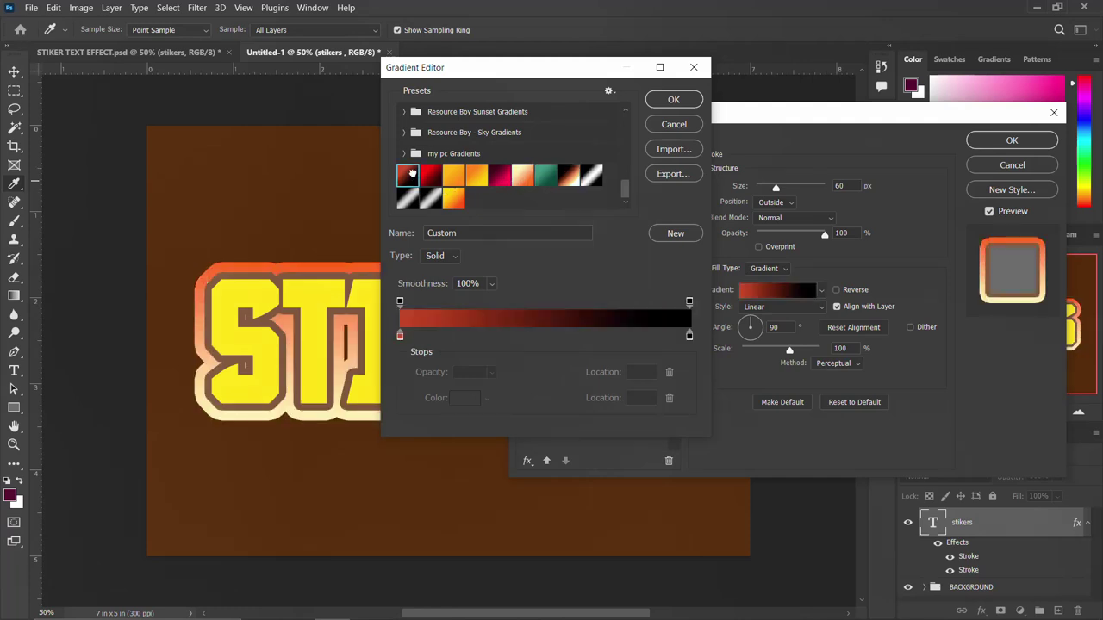
{"action": "left_click", "coordinate": [673, 98]}
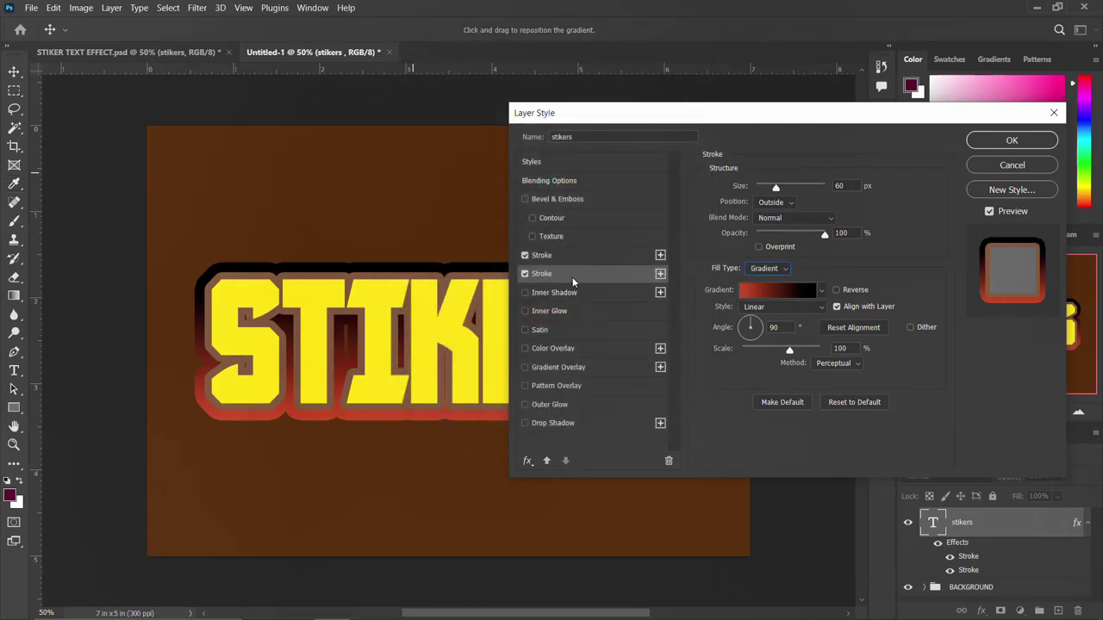
- Switch the outer stroke back to solid white, set it to 65 px, and apply
{"action": "left_click", "coordinate": [766, 268]}
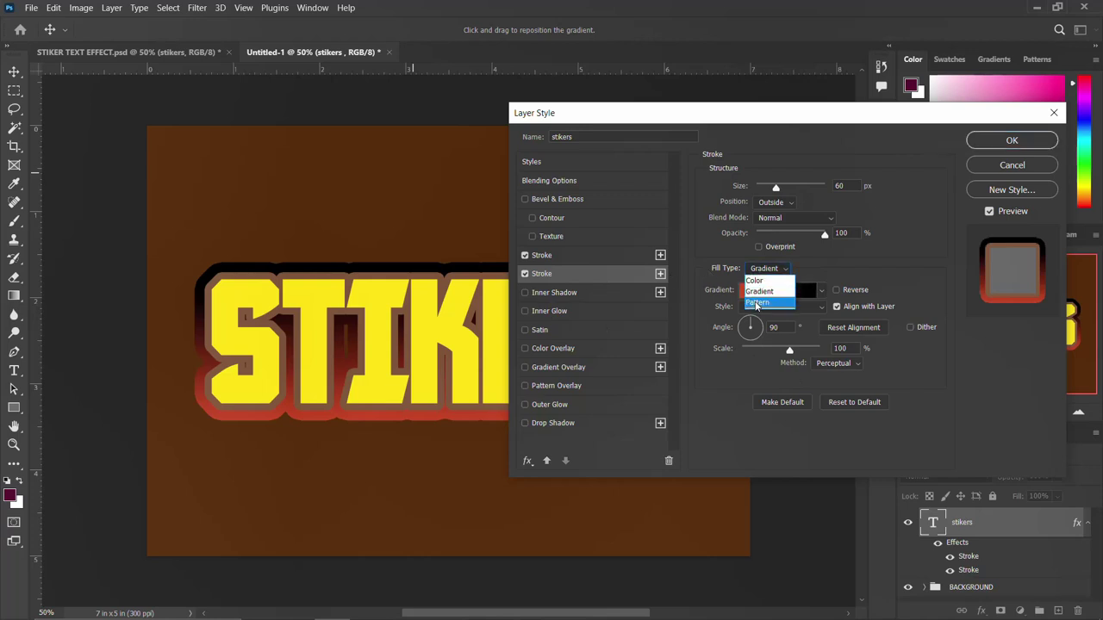
{"action": "left_click", "coordinate": [757, 304]}
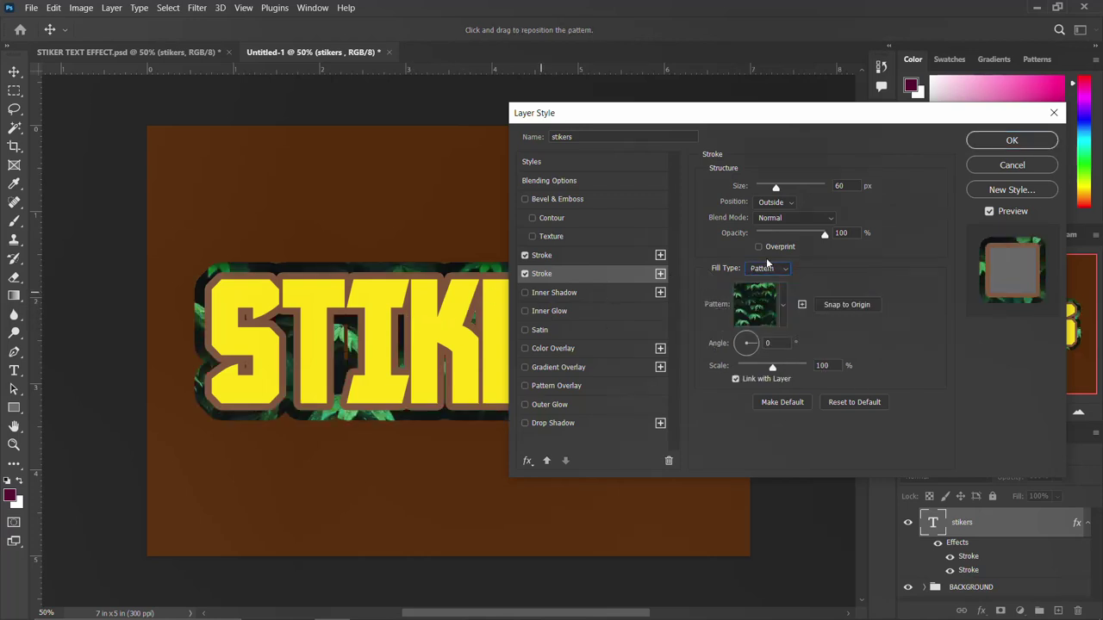
{"action": "left_click", "coordinate": [763, 270]}
{"action": "left_click", "coordinate": [762, 274]}
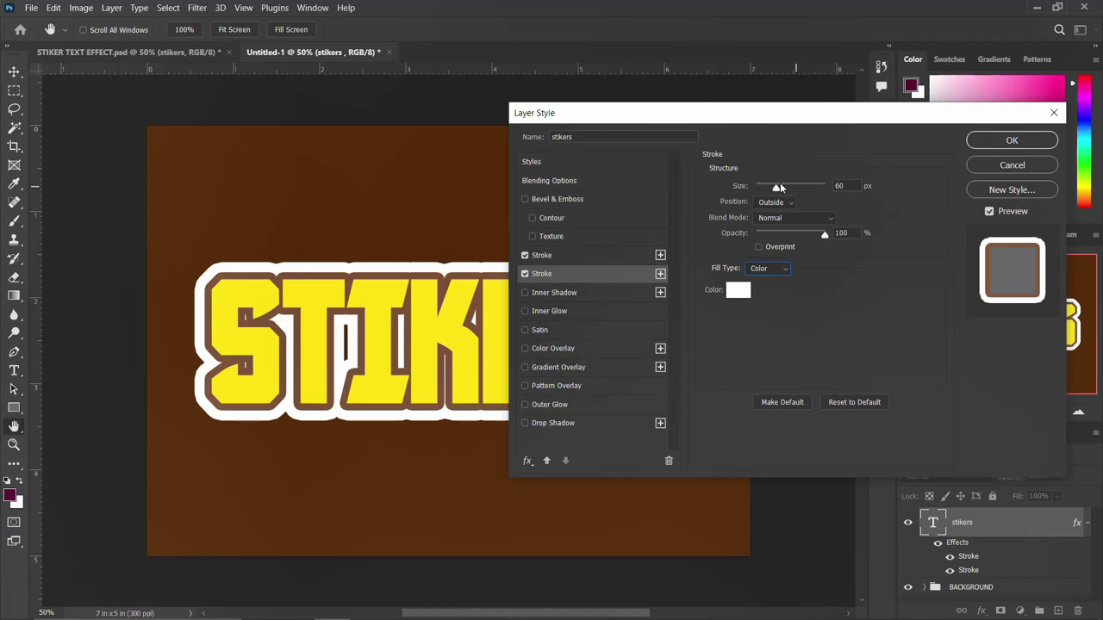
{"action": "left_click_drag", "start_coordinate": [780, 187], "coordinate": [760, 189]}
{"action": "type", "text": "5"}
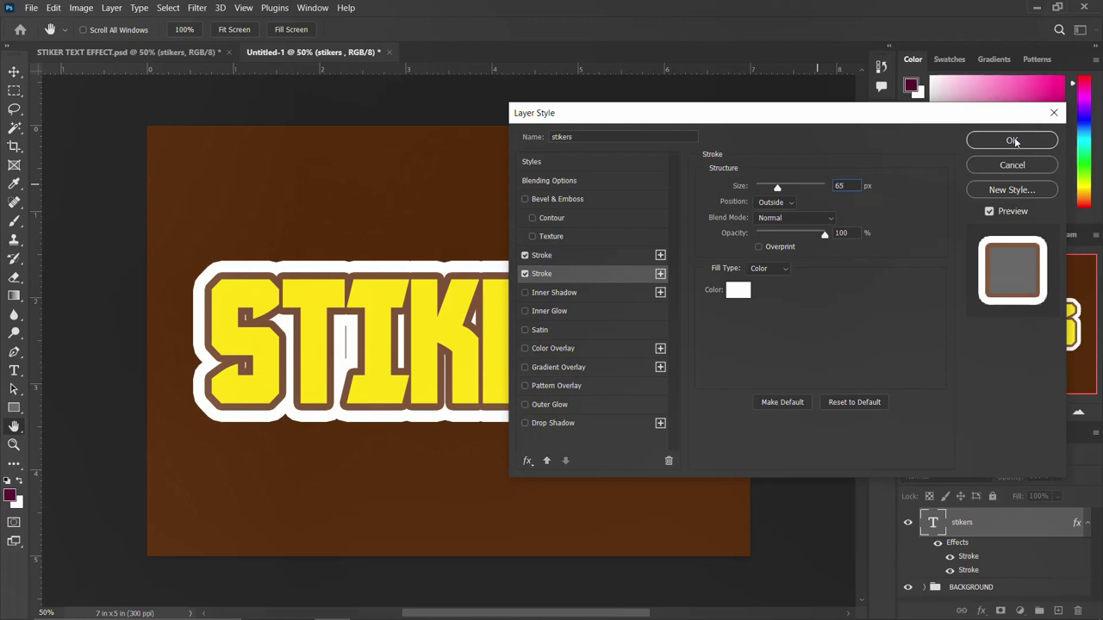
{"action": "left_click", "coordinate": [1013, 141]}
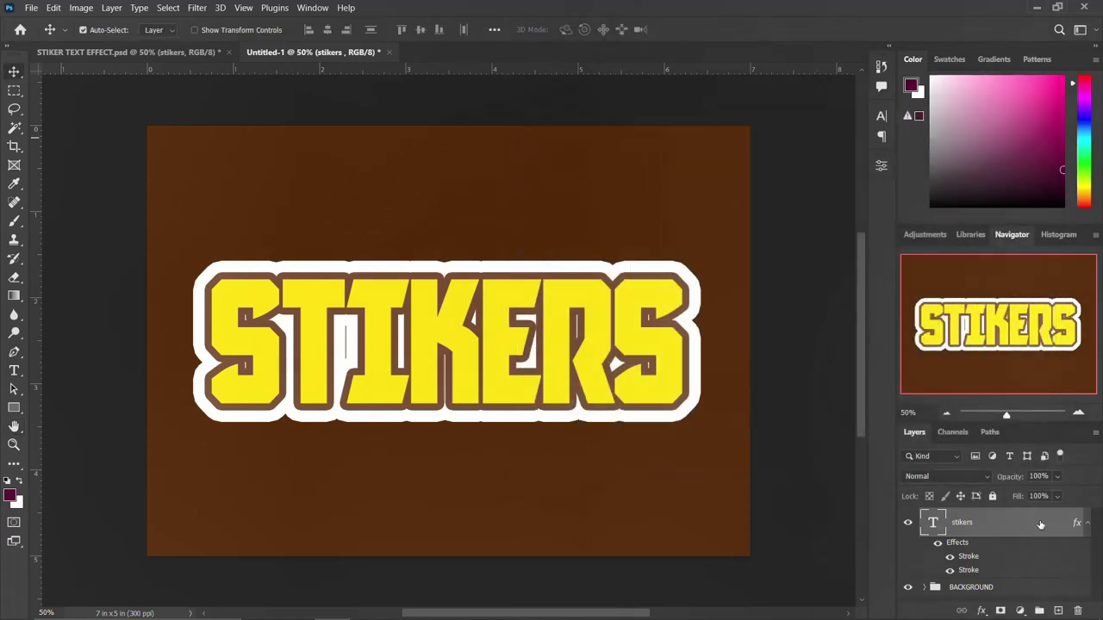
- Put the STIKERS text layer into a new group named TEXTS
{"action": "left_click", "coordinate": [1088, 524]}
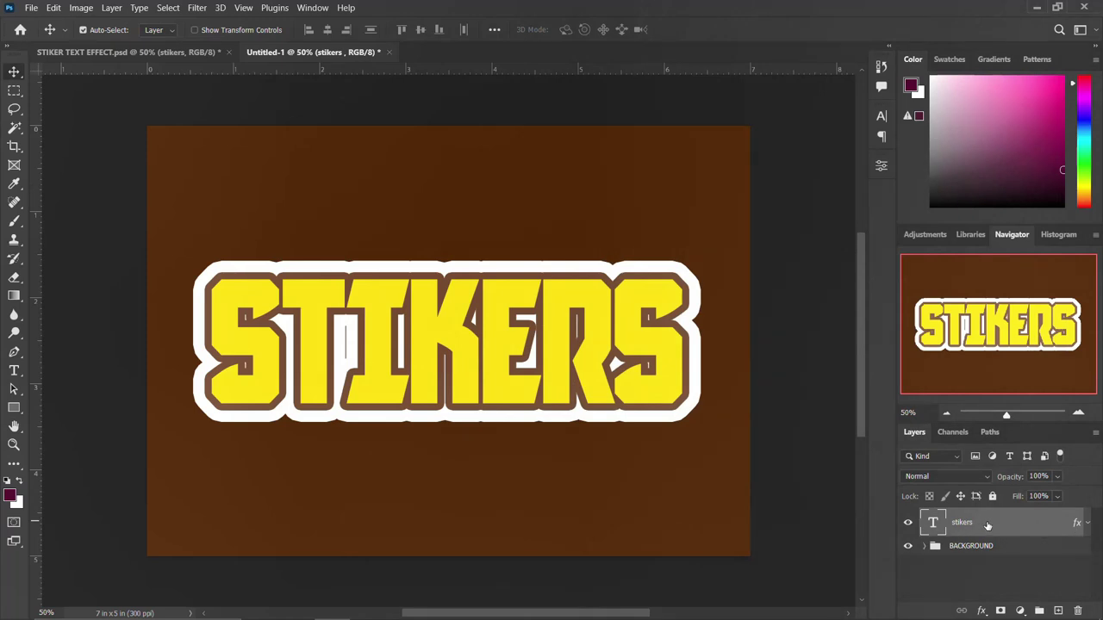
{"action": "key", "text": "ctrl+g"}
{"action": "left_click", "coordinate": [924, 517]}
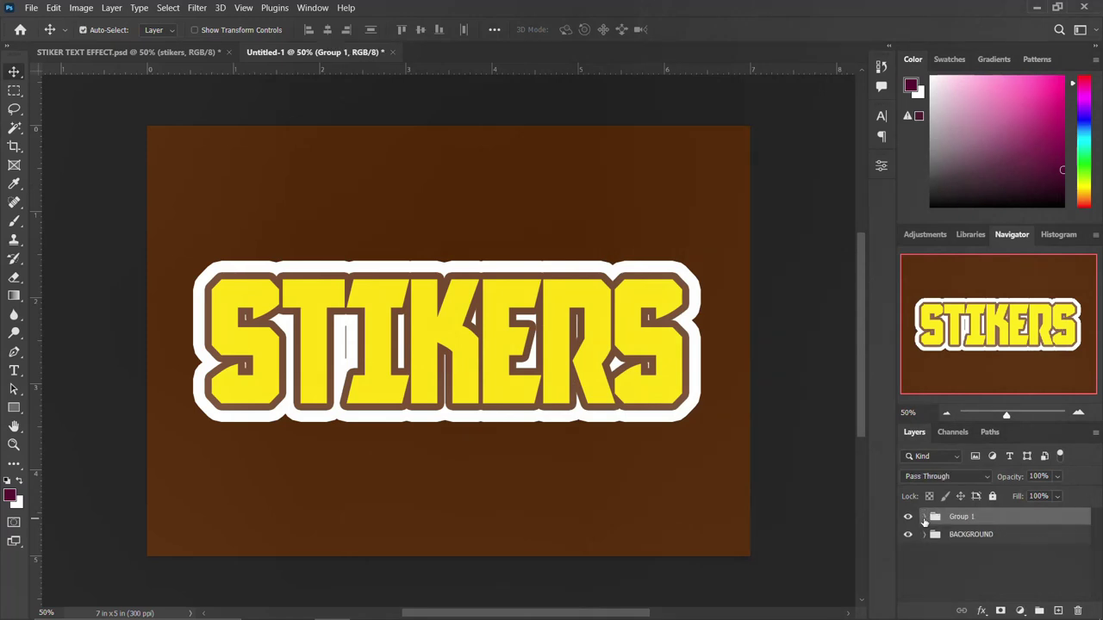
{"action": "double_click", "coordinate": [962, 517]}
{"action": "type", "text": "TEXTS"}
{"action": "key", "text": "Return"}
- Rotate the TEXTS group about -5.3° so it rises to the right
{"action": "key", "text": "ctrl+t"}
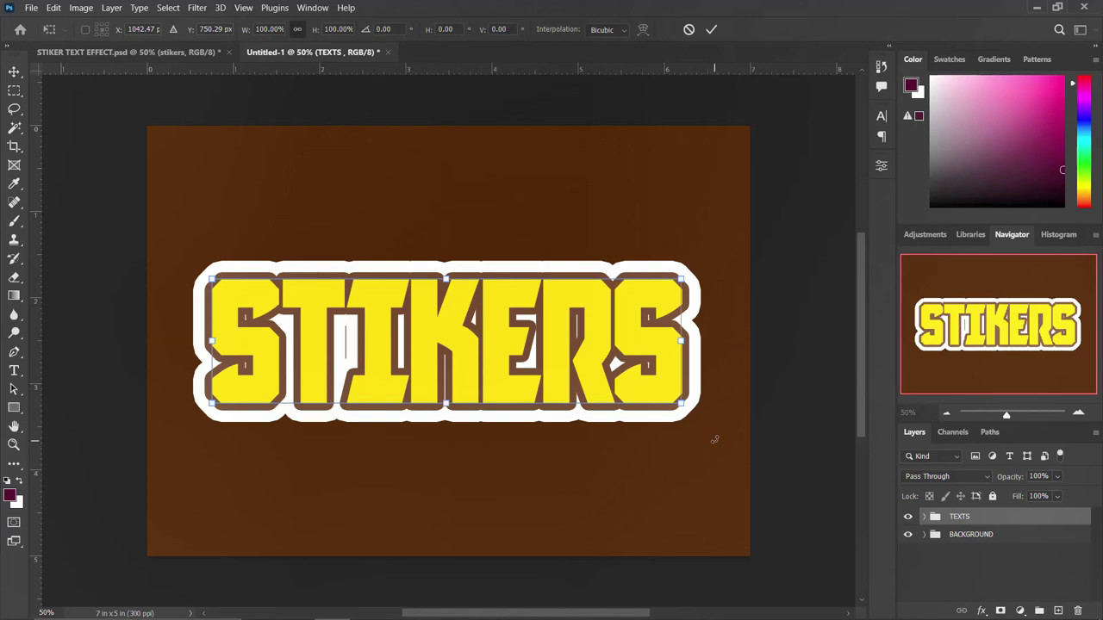
{"action": "left_click_drag", "start_coordinate": [722, 422], "coordinate": [727, 398]}
{"action": "key", "text": "Return"}
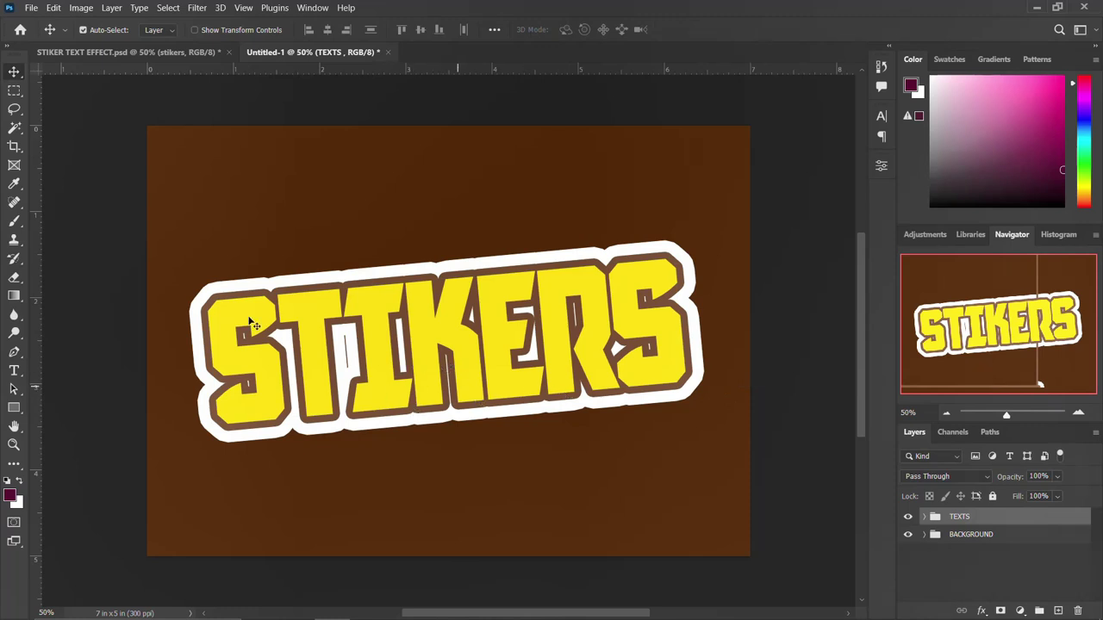
{"action": "left_click", "coordinate": [188, 54]}
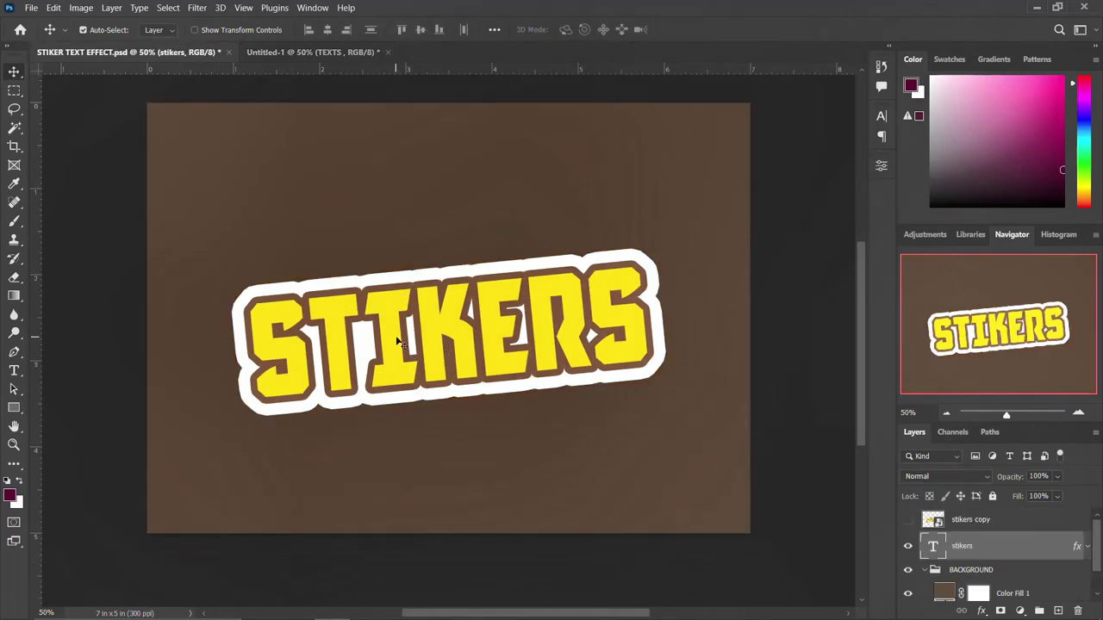
{"action": "left_click", "coordinate": [330, 53]}
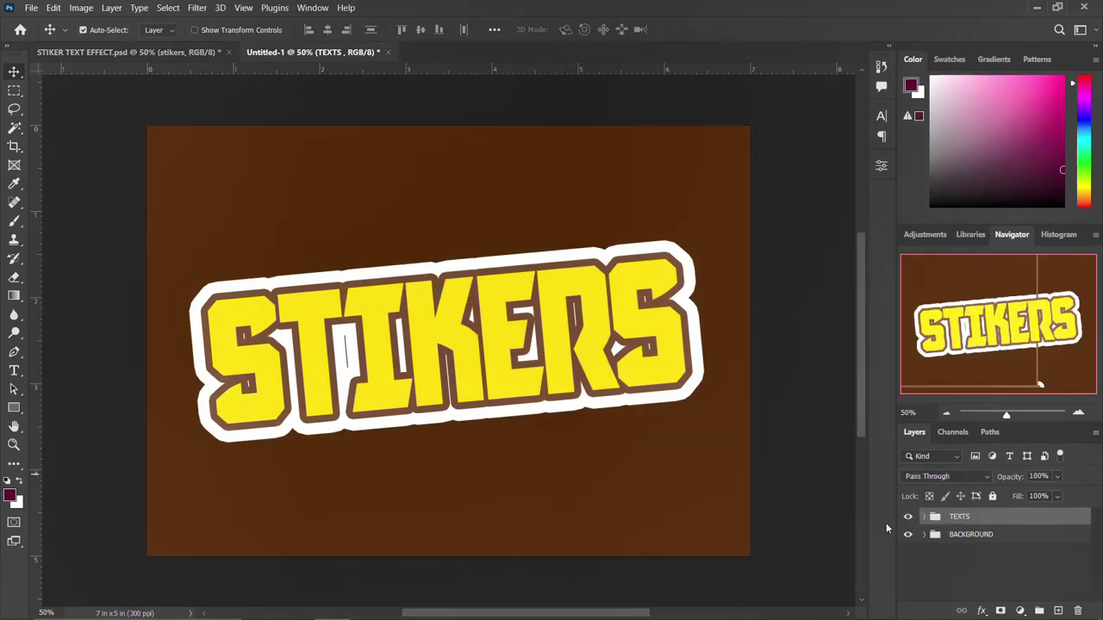
{"action": "left_click", "coordinate": [510, 264]}
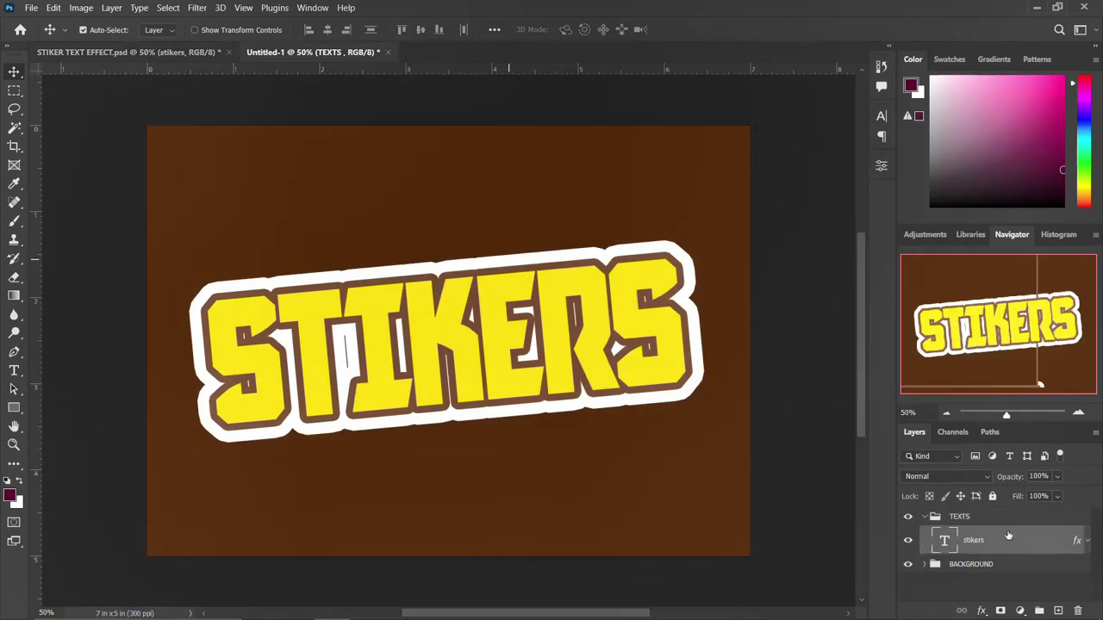
{"action": "left_click", "coordinate": [1085, 546]}
{"action": "scroll", "coordinate": [978, 556], "scroll_direction": "down", "scroll_amount": 1}
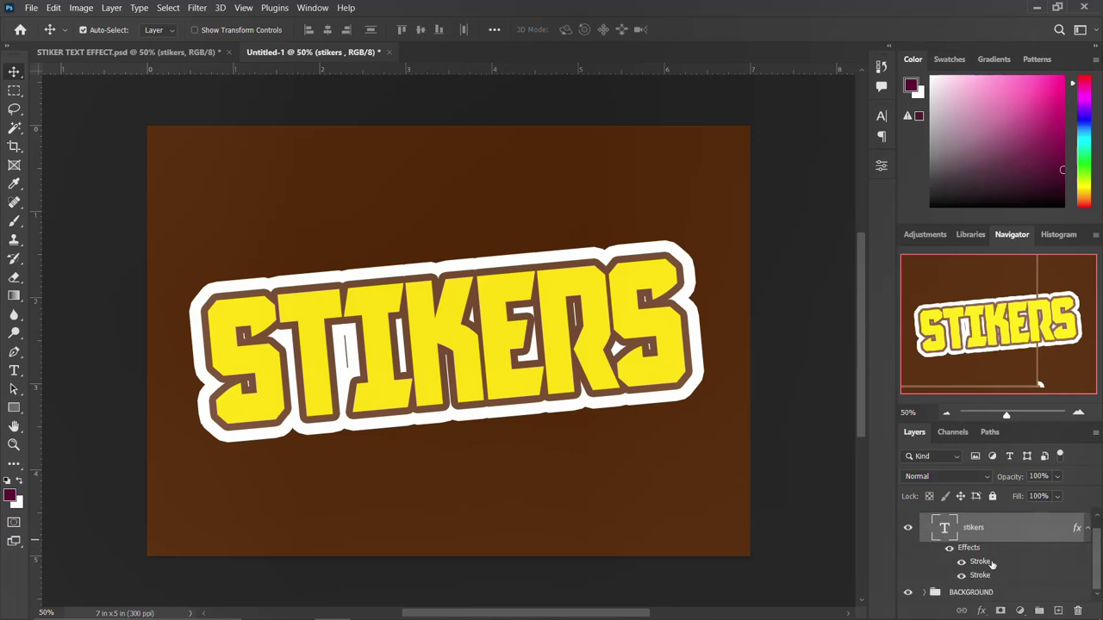
{"action": "left_click", "coordinate": [962, 562]}
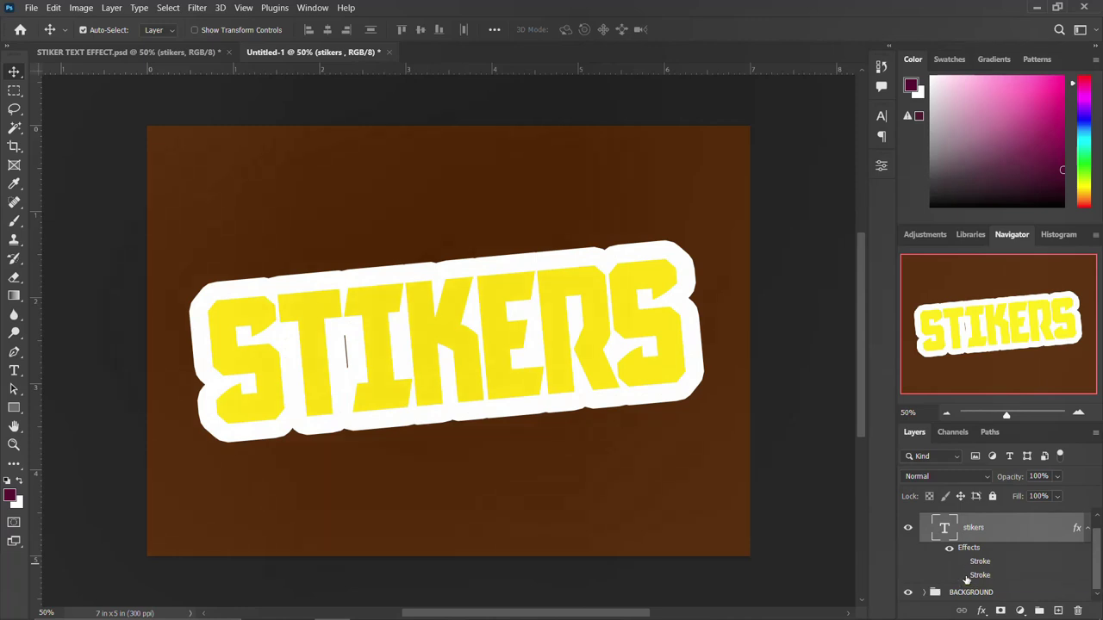
{"action": "left_click", "coordinate": [962, 575]}
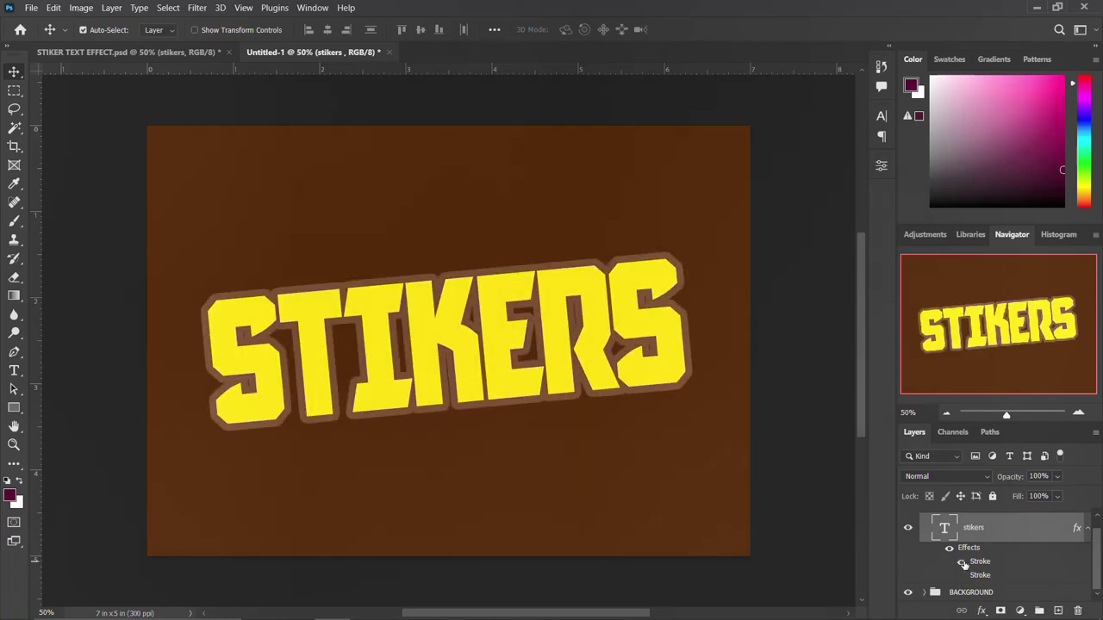
{"action": "left_click", "coordinate": [961, 575]}
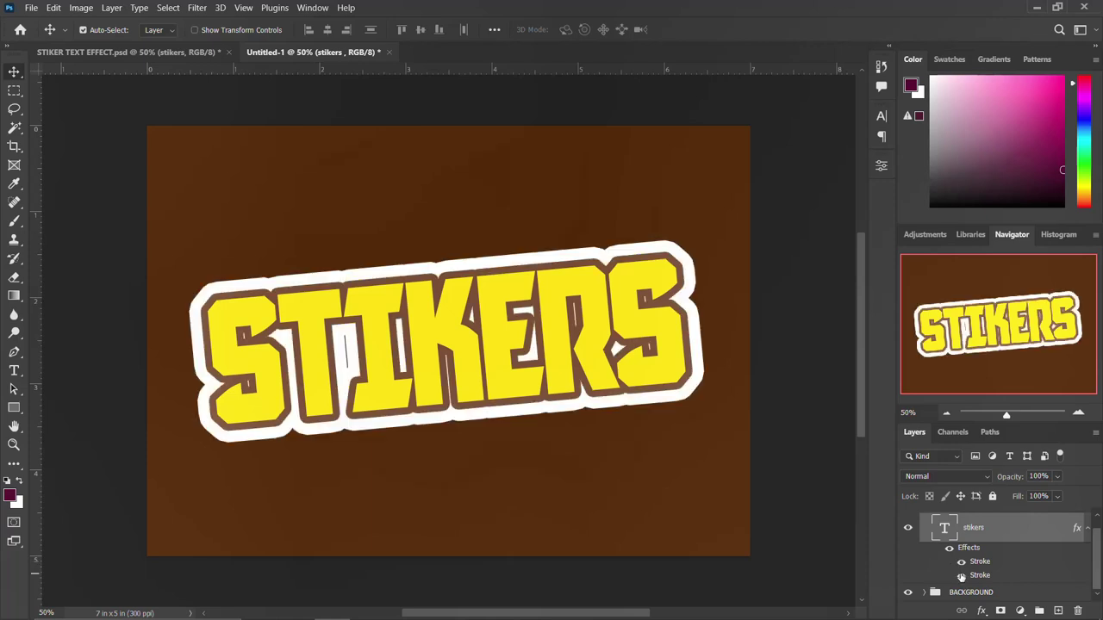
{"action": "scroll", "coordinate": [945, 528], "scroll_direction": "up", "scroll_amount": 1}
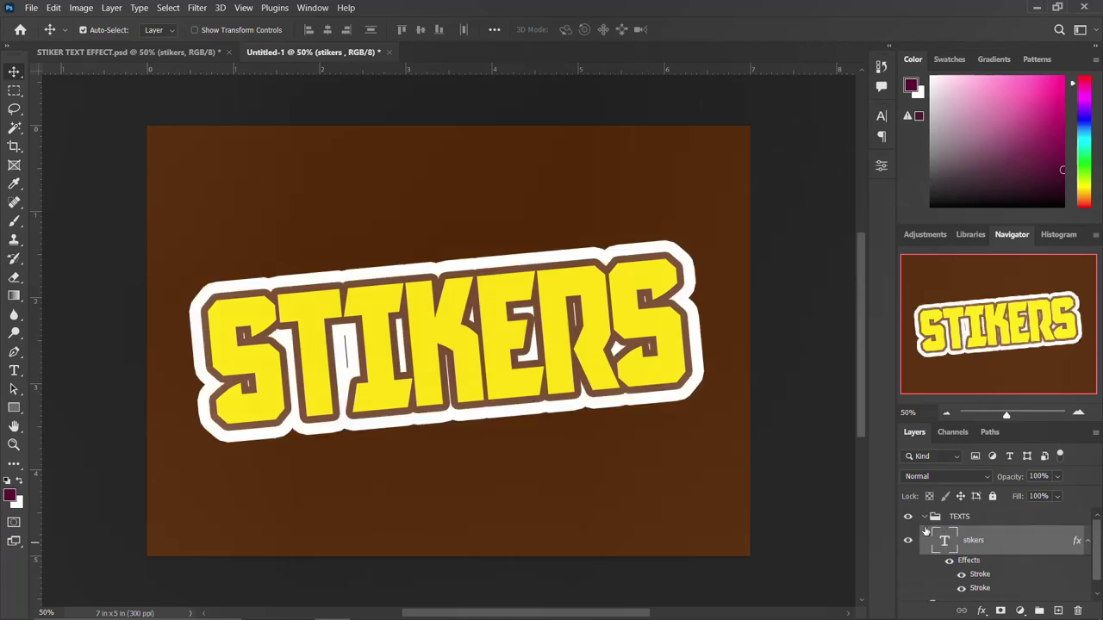
{"action": "left_click", "coordinate": [924, 518]}
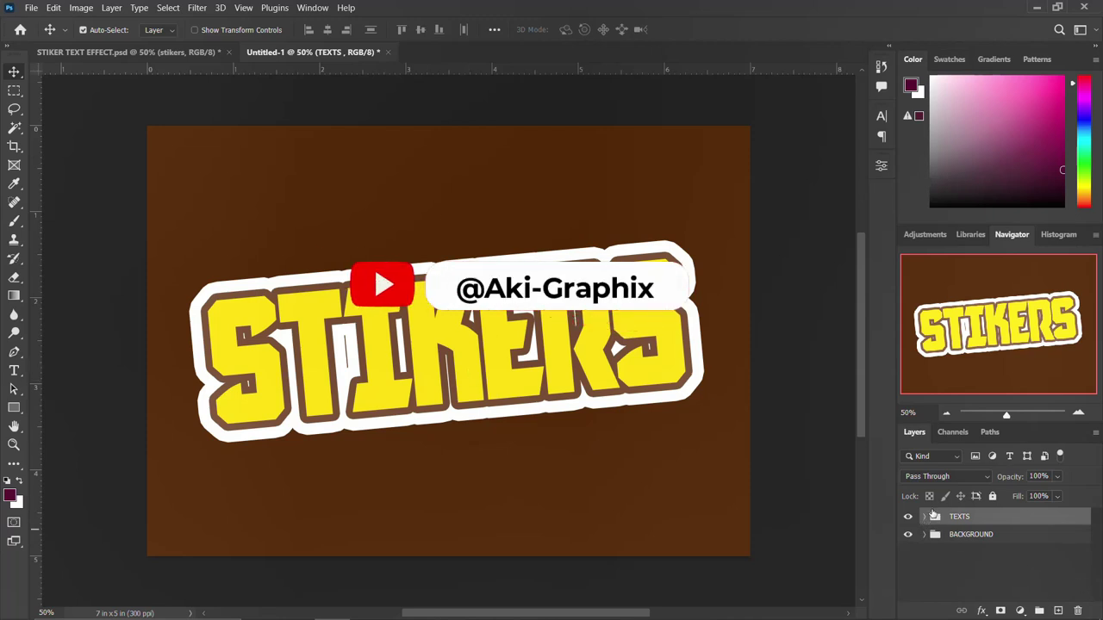
- Change the text to GOOD, enlarge it to about 119% and move it toward centre
{"action": "left_click", "coordinate": [924, 517]}
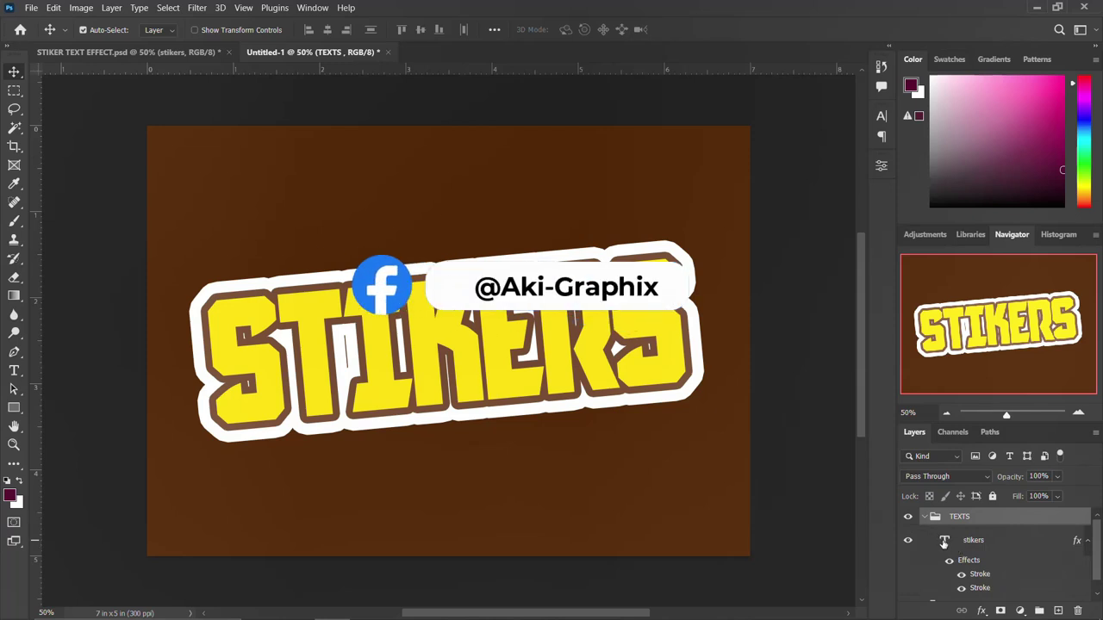
{"action": "double_click", "coordinate": [944, 541]}
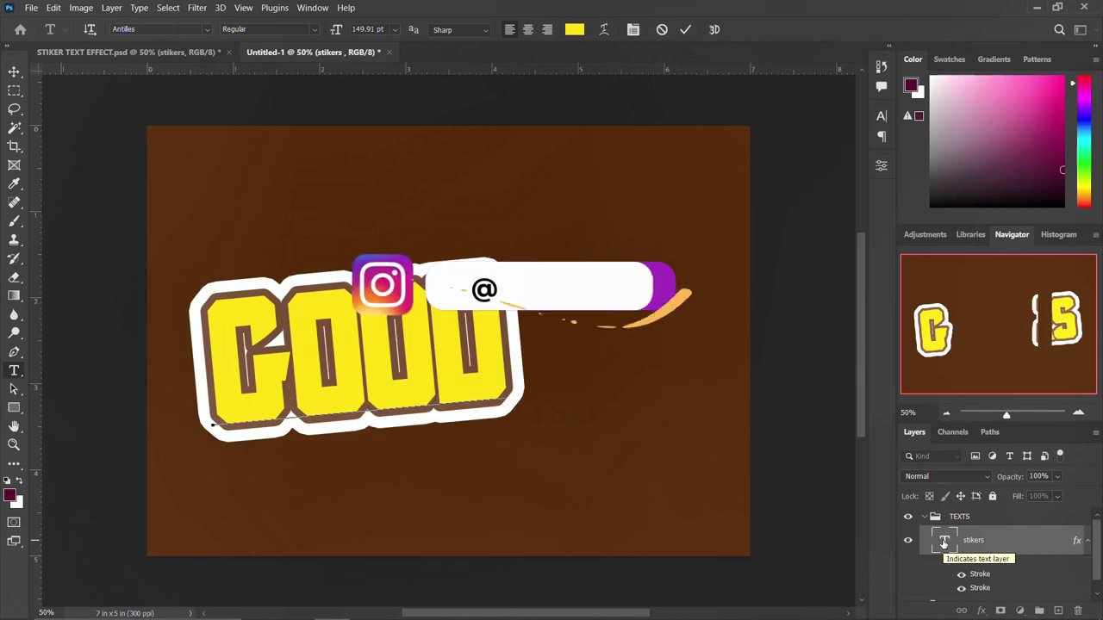
{"action": "key", "text": "ctrl+Return"}
{"action": "key", "text": "ctrl+t"}
{"action": "left_click_drag", "start_coordinate": [509, 449], "coordinate": [571, 492]}
{"action": "left_click_drag", "start_coordinate": [483, 405], "coordinate": [562, 393]}
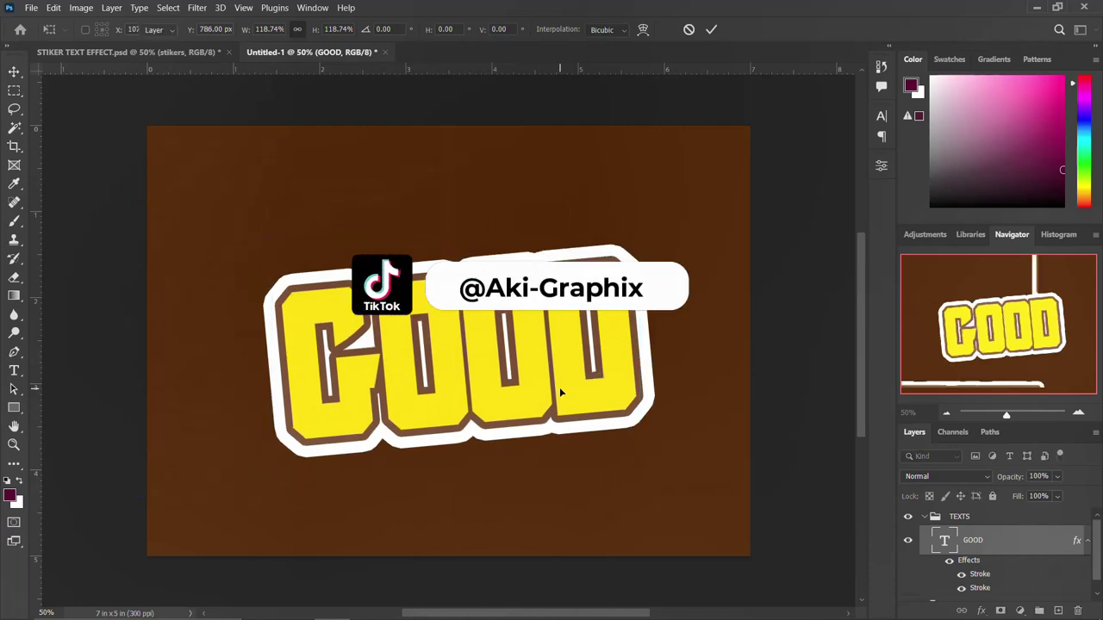
{"action": "key", "text": "Return"}
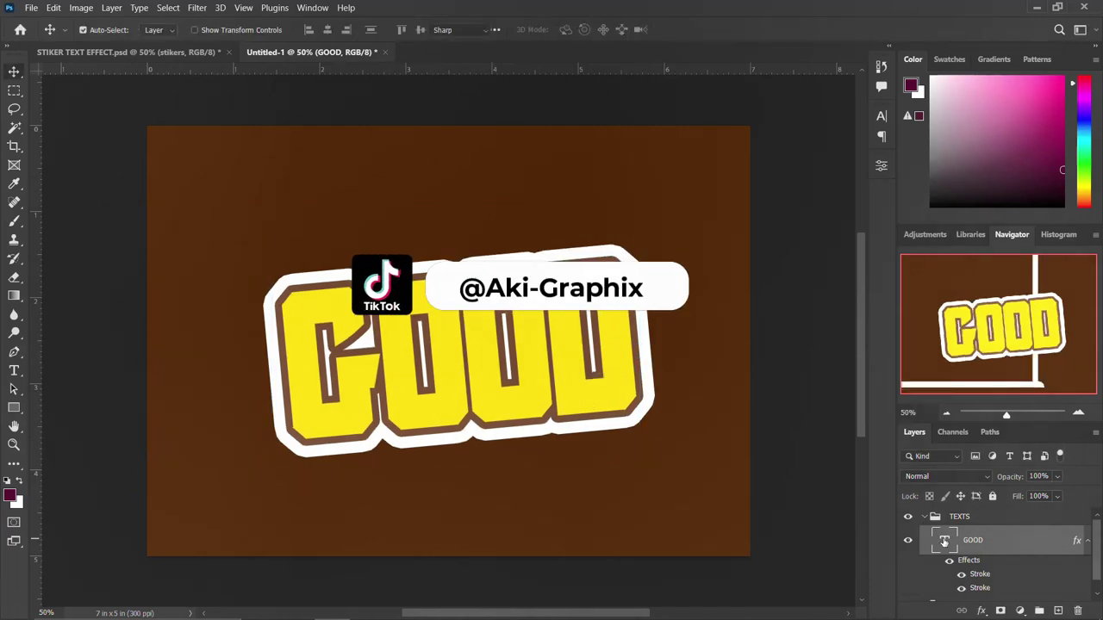
- Retype the text as WELCOME, move it left and shrink it to about 70%
{"action": "double_click", "coordinate": [945, 541]}
{"action": "type", "text": "W"}
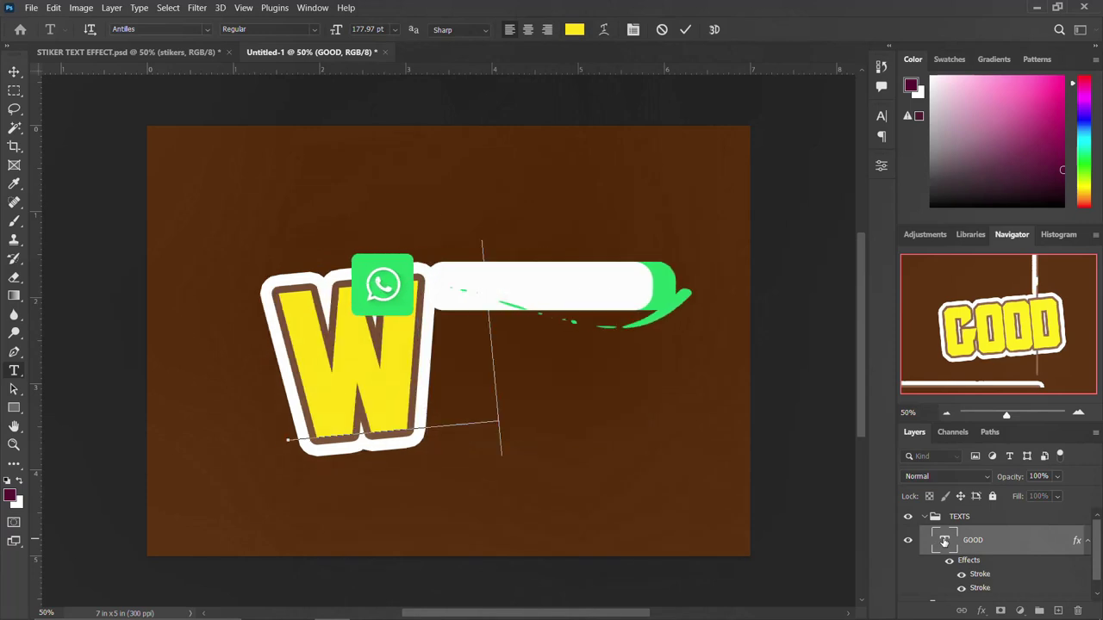
{"action": "type", "text": "ELCO"}
{"action": "key", "text": "ctrl+Return"}
{"action": "key", "text": "v"}
{"action": "left_click_drag", "start_coordinate": [616, 389], "coordinate": [500, 382]}
{"action": "key", "text": "ctrl+t"}
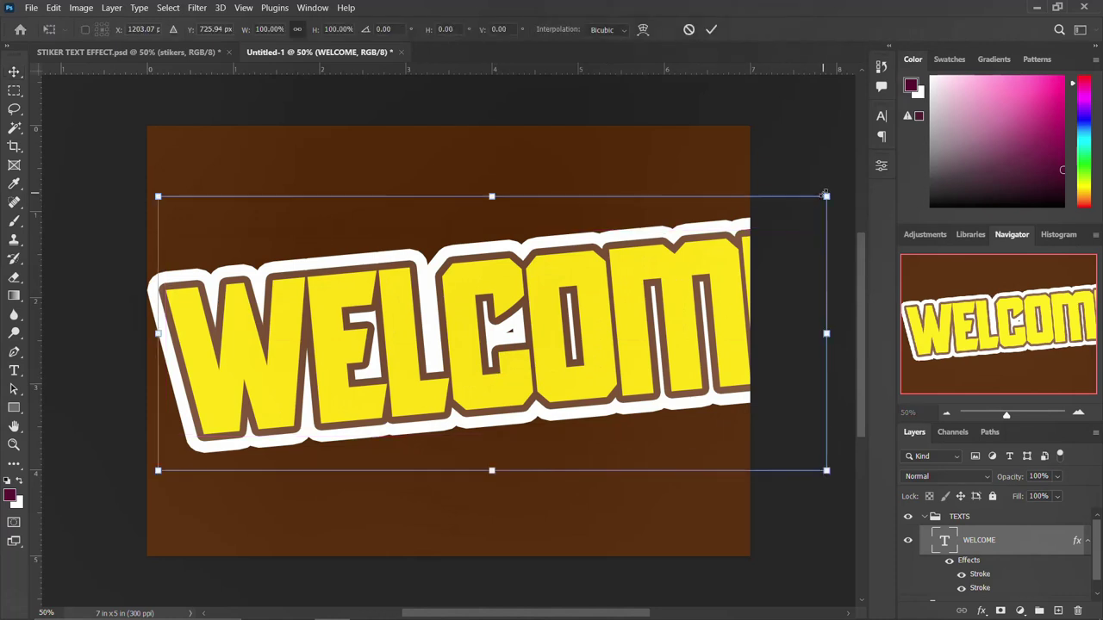
{"action": "left_click_drag", "start_coordinate": [827, 196], "coordinate": [729, 235]}
{"action": "key", "text": "Return"}
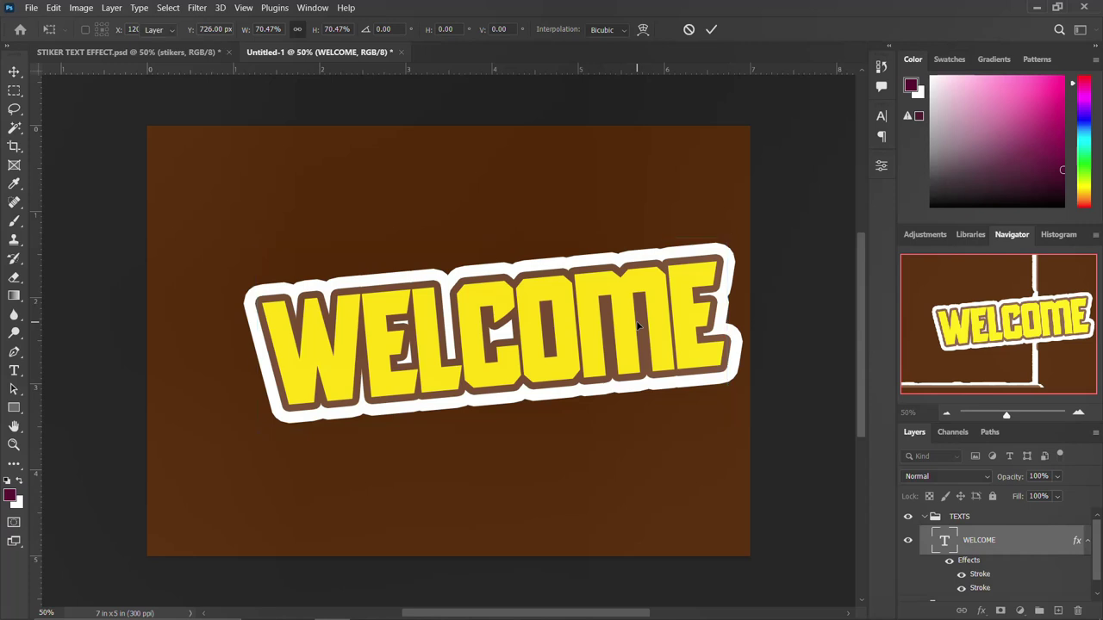
- Center WELCOME horizontally and vertically on the canvas
{"action": "key", "text": "ctrl+a"}
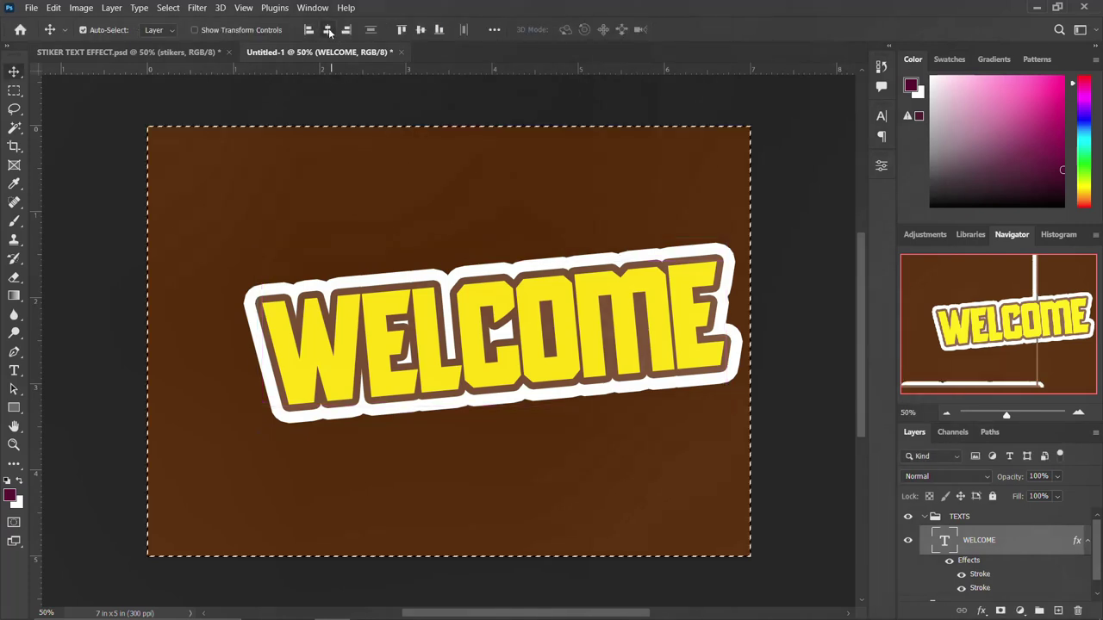
{"action": "left_click", "coordinate": [328, 29]}
{"action": "left_click", "coordinate": [420, 29]}
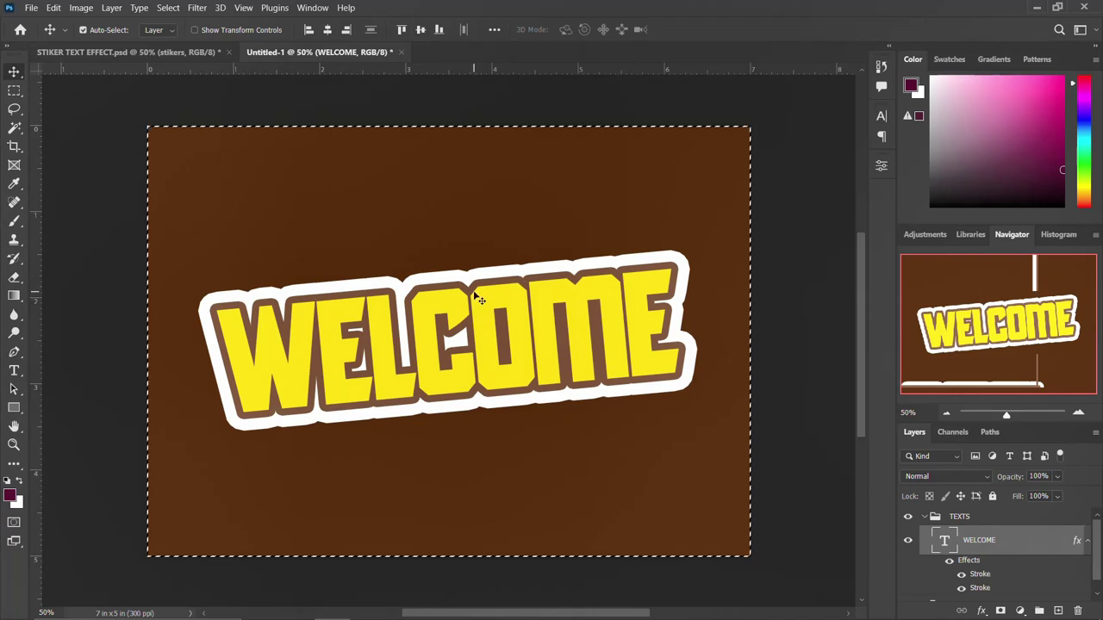
{"action": "key", "text": "ctrl+d"}
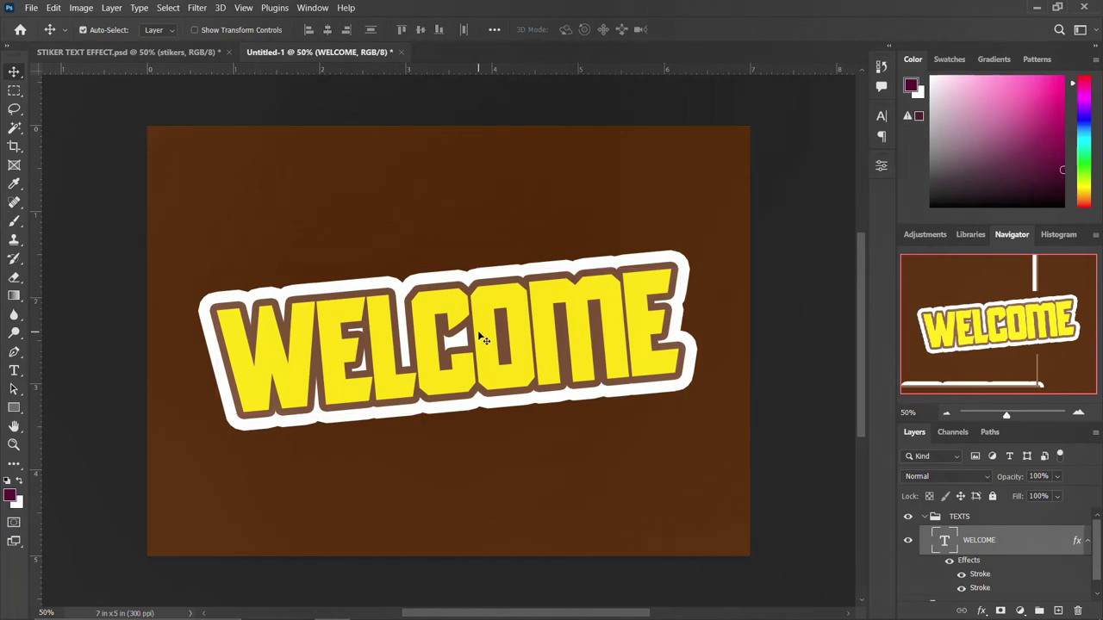
{"action": "left_click", "coordinate": [948, 517]}
{"action": "left_click", "coordinate": [924, 516]}
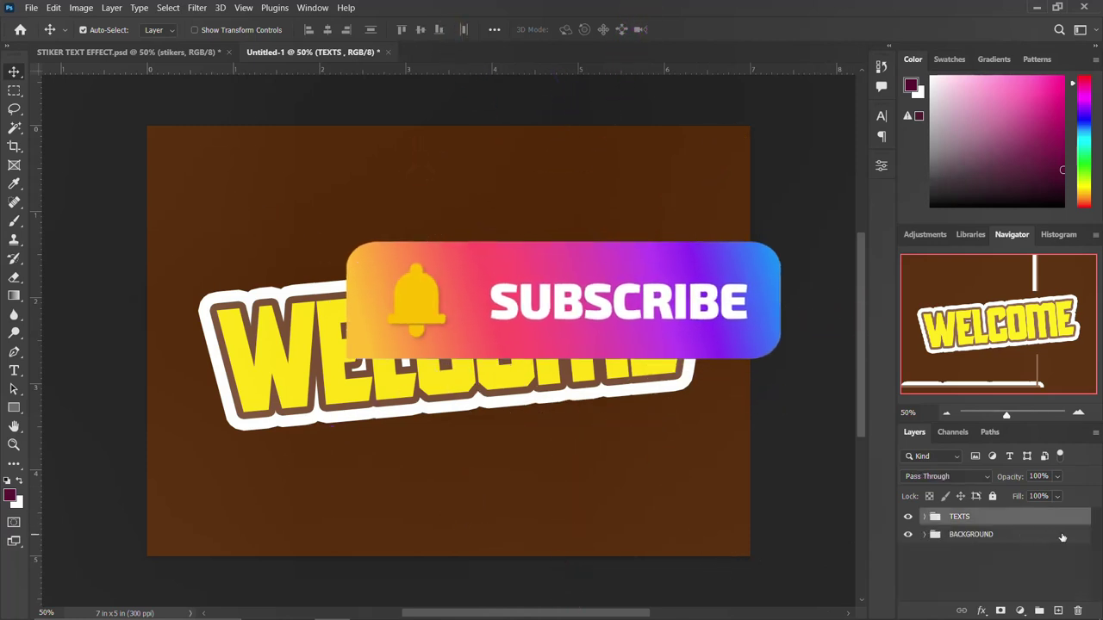